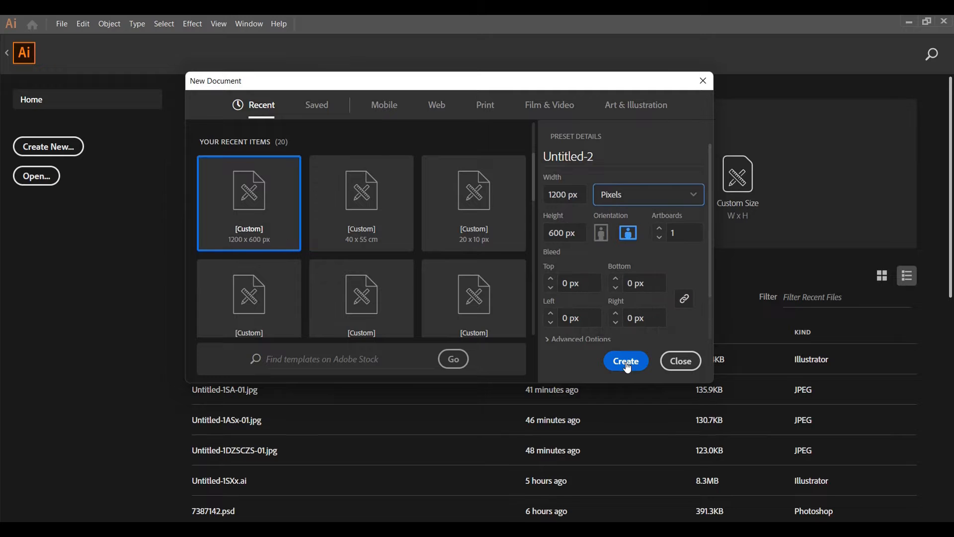
pyautogui.click(703, 81)
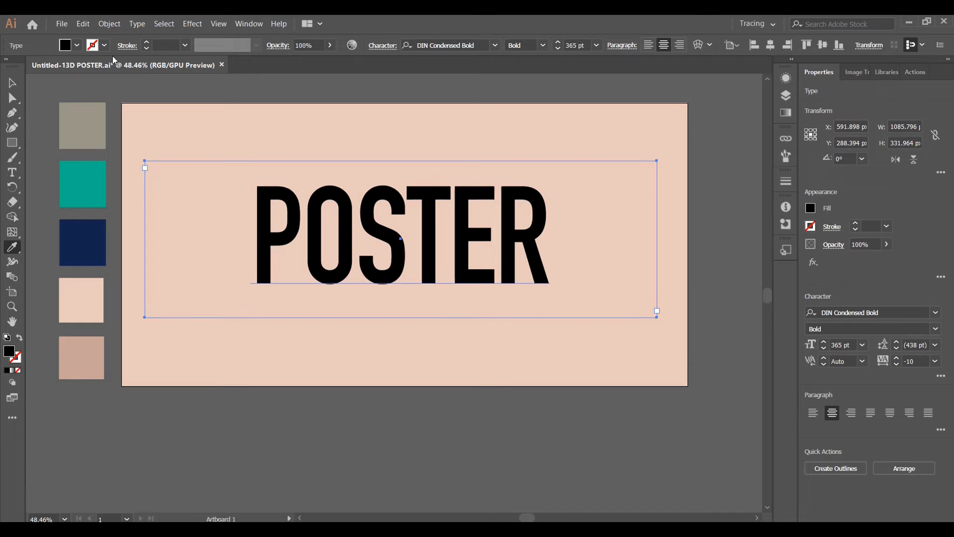
pyautogui.click(467, 46)
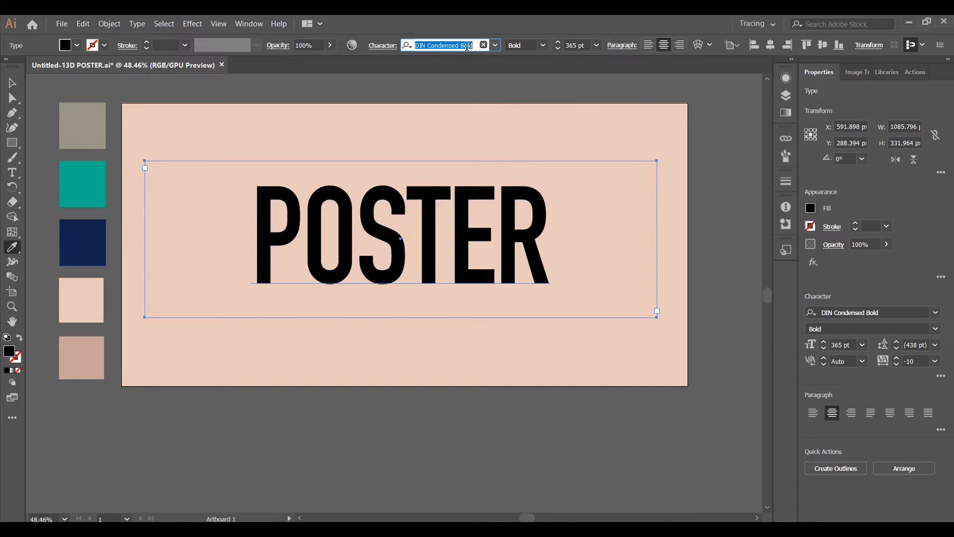
pyautogui.click(579, 45)
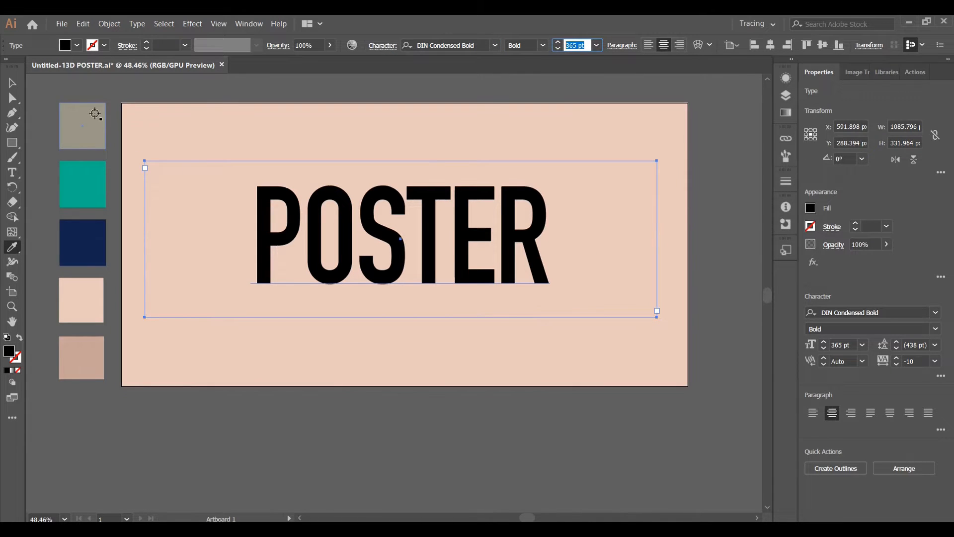
# Step: Remove the POSTER text's basic fill and add a new appearance fill sampled from the grey-beige swatch
pyautogui.click(79, 46)
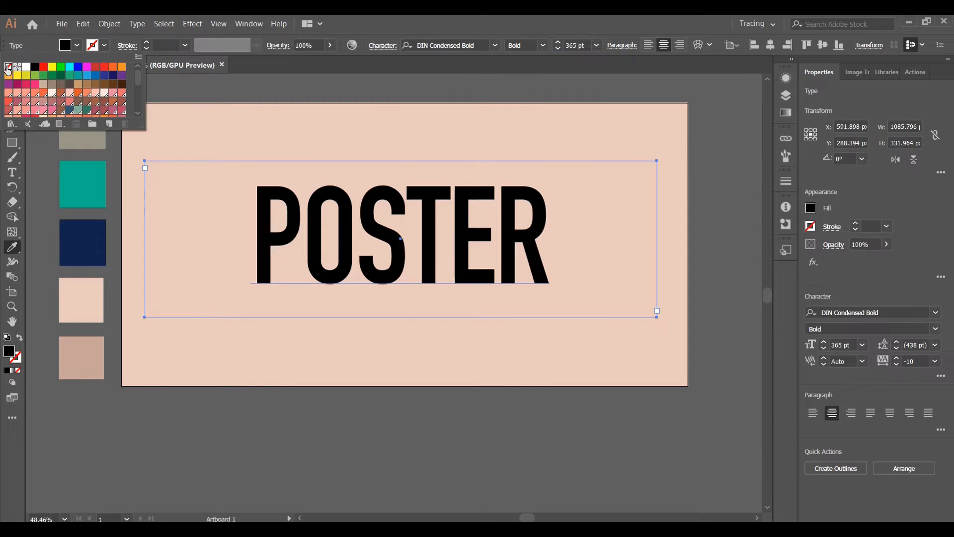
pyautogui.click(9, 67)
pyautogui.click(786, 79)
pyautogui.click(786, 79)
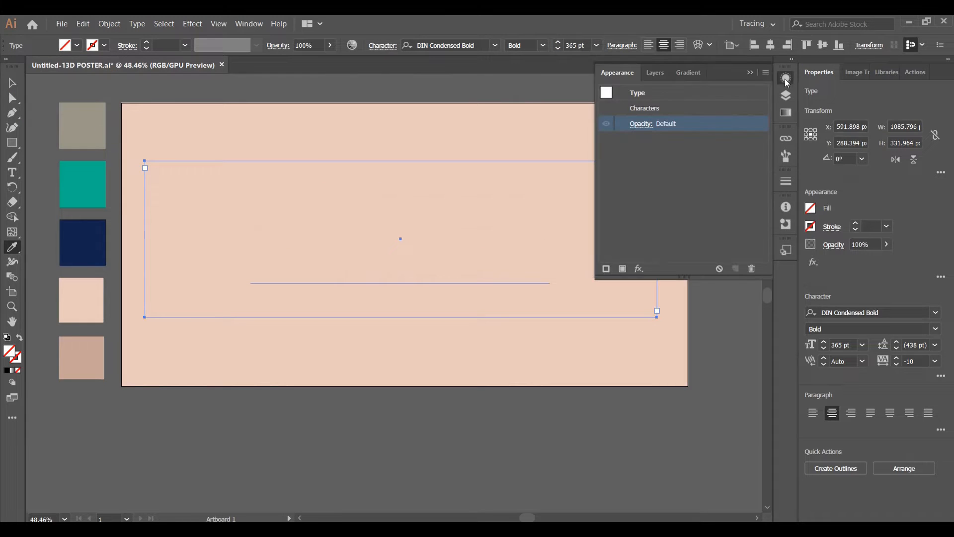
pyautogui.click(724, 108)
pyautogui.click(766, 72)
pyautogui.click(854, 77)
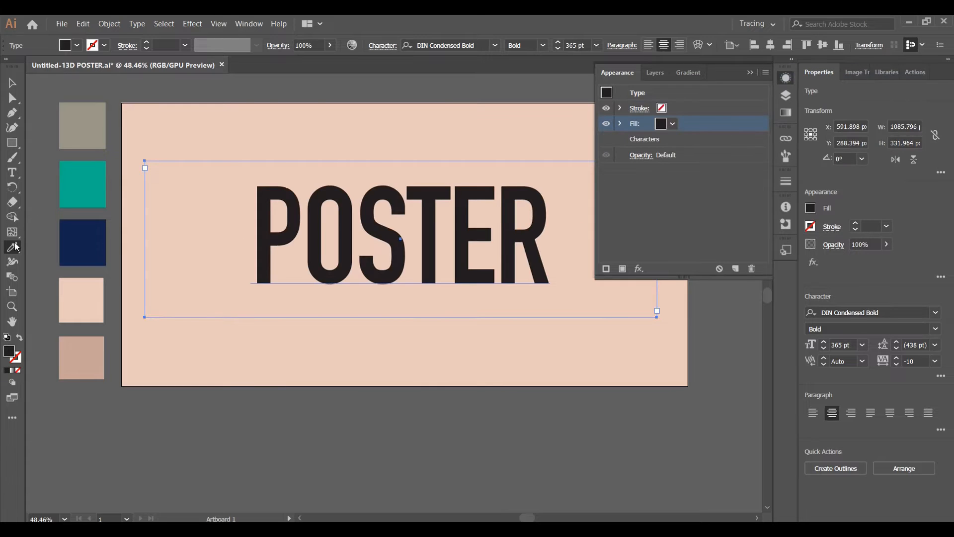
pyautogui.click(83, 127)
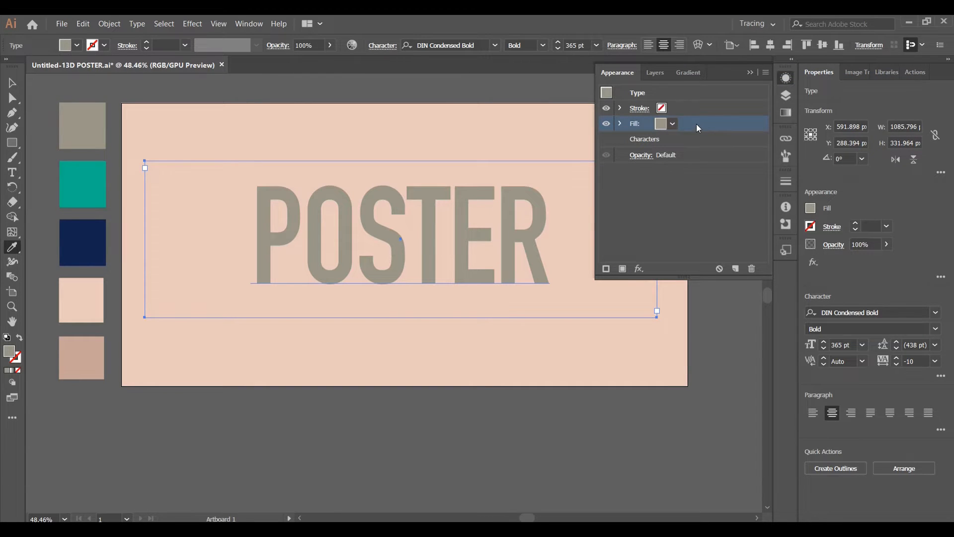
# Step: Apply an Offset Path effect of -1 px to the grey-beige fill of the POSTER text
pyautogui.click(639, 269)
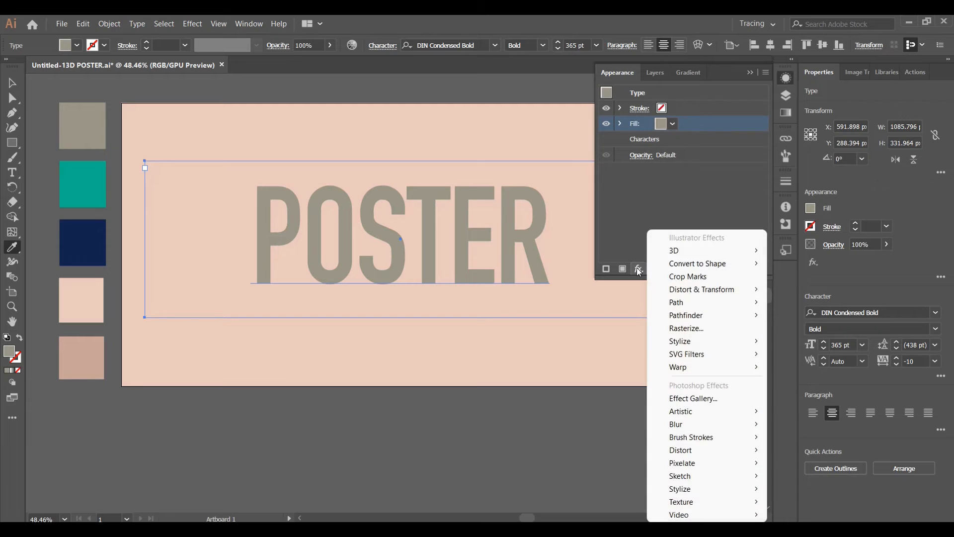
pyautogui.moveTo(704, 304)
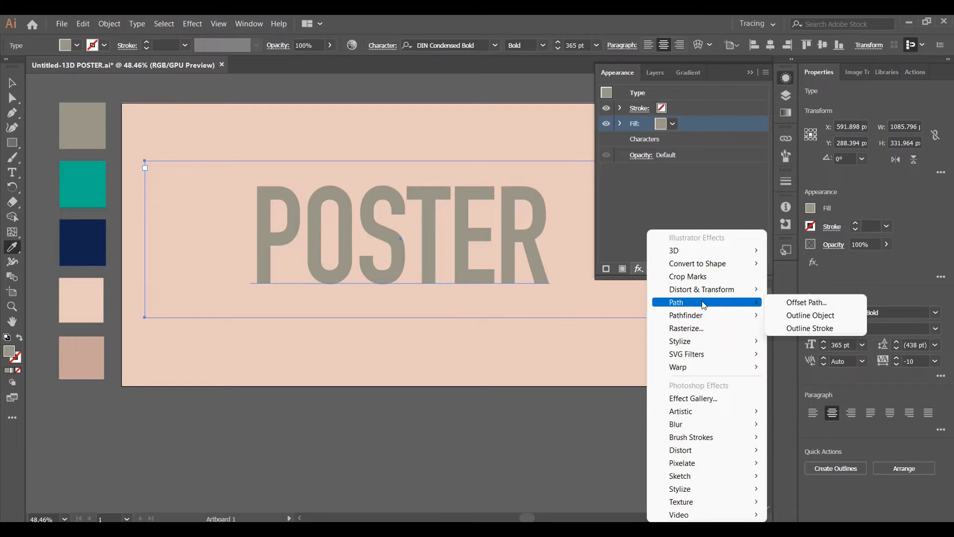
pyautogui.click(855, 307)
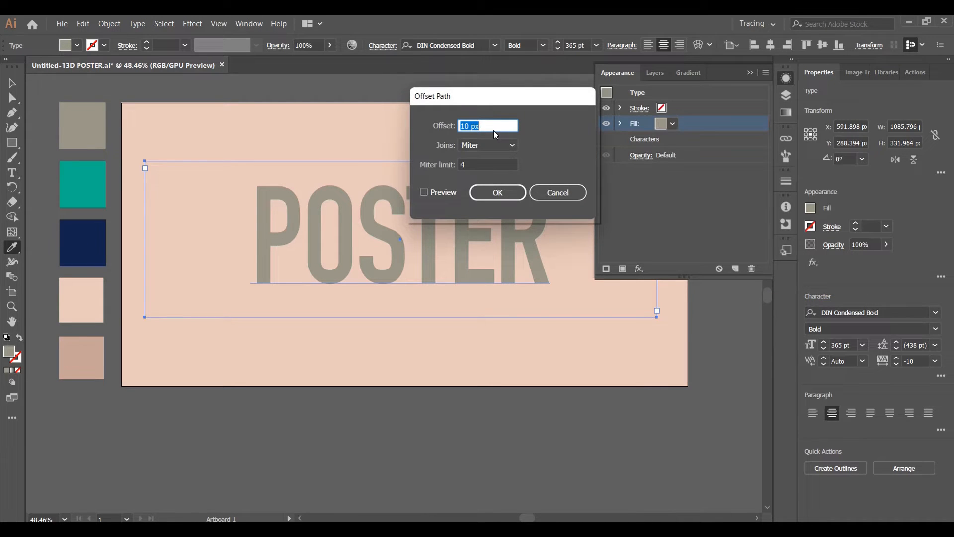
pyautogui.write('-1')
pyautogui.click(423, 193)
pyautogui.click(517, 193)
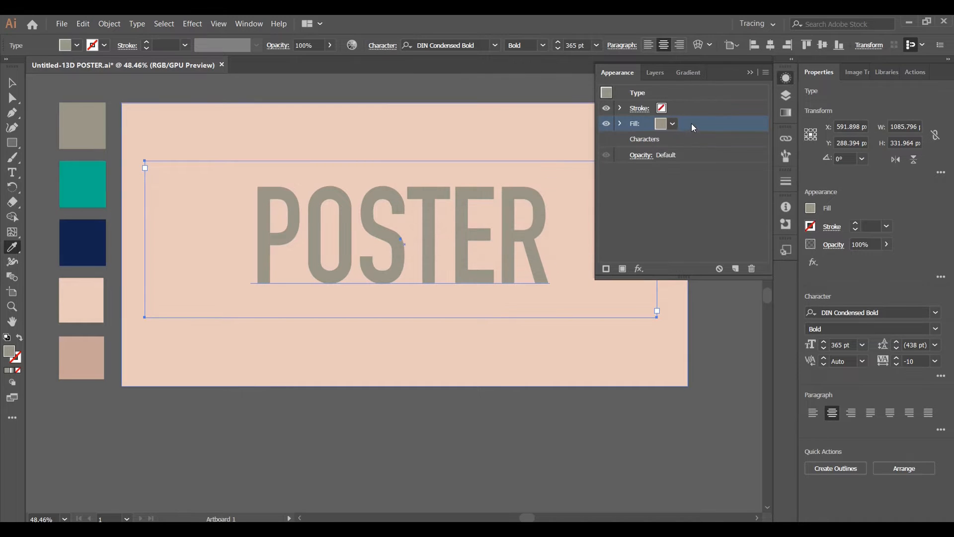
# Step: Apply a Transform effect to the grey-beige fill, moving it -9 px horizontally and -8 px vertically
pyautogui.click(640, 269)
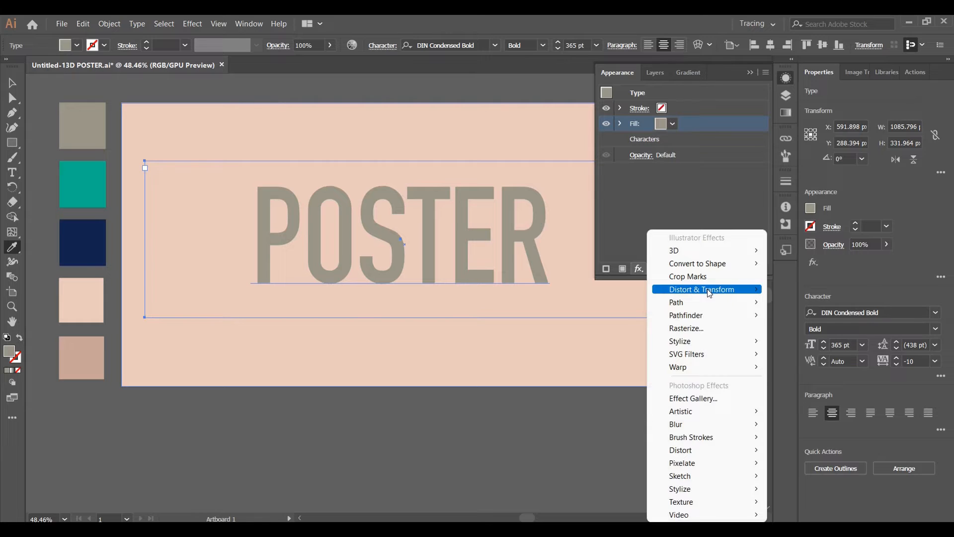
pyautogui.moveTo(706, 290)
pyautogui.click(834, 327)
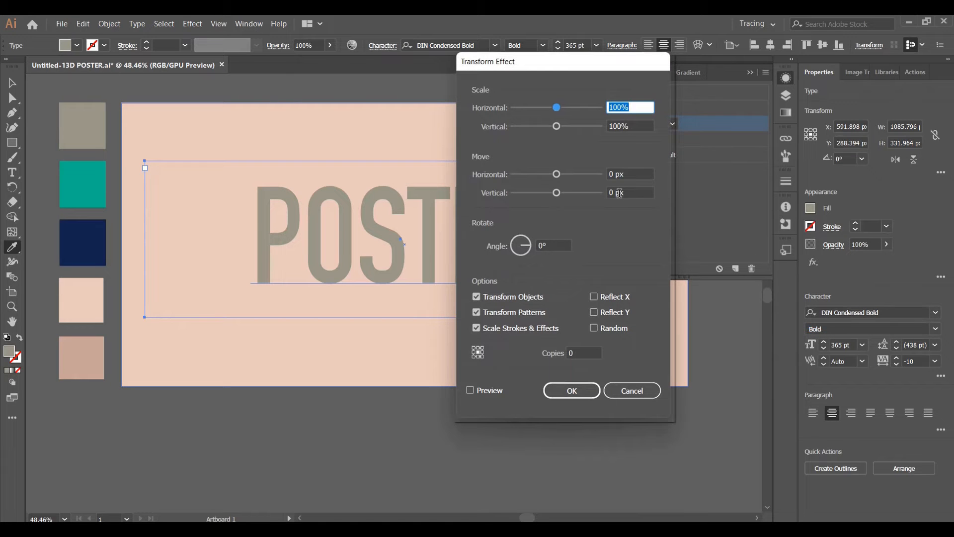
pyautogui.click(613, 174)
pyautogui.press('BackSpace')
pyautogui.write('-9')
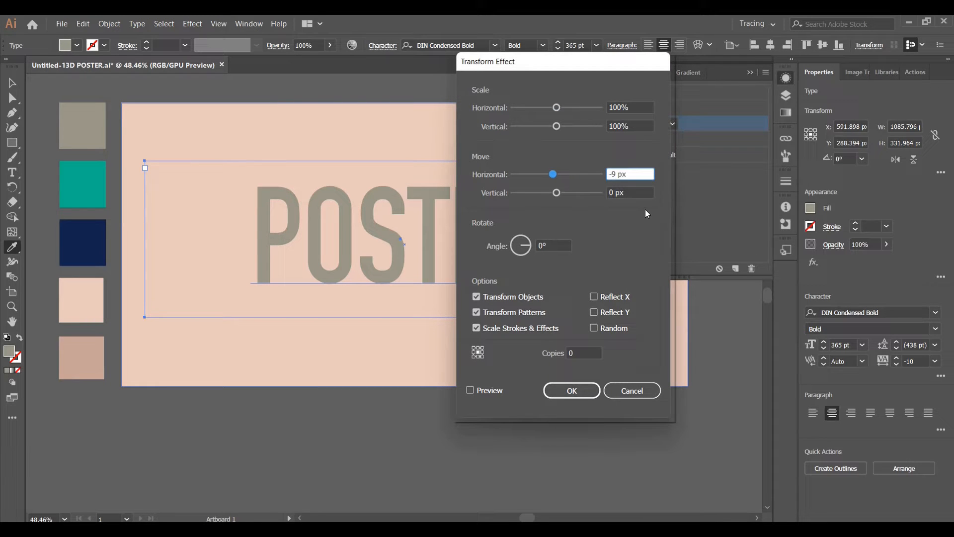
pyautogui.click(610, 193)
pyautogui.press('BackSpace')
pyautogui.write('-8')
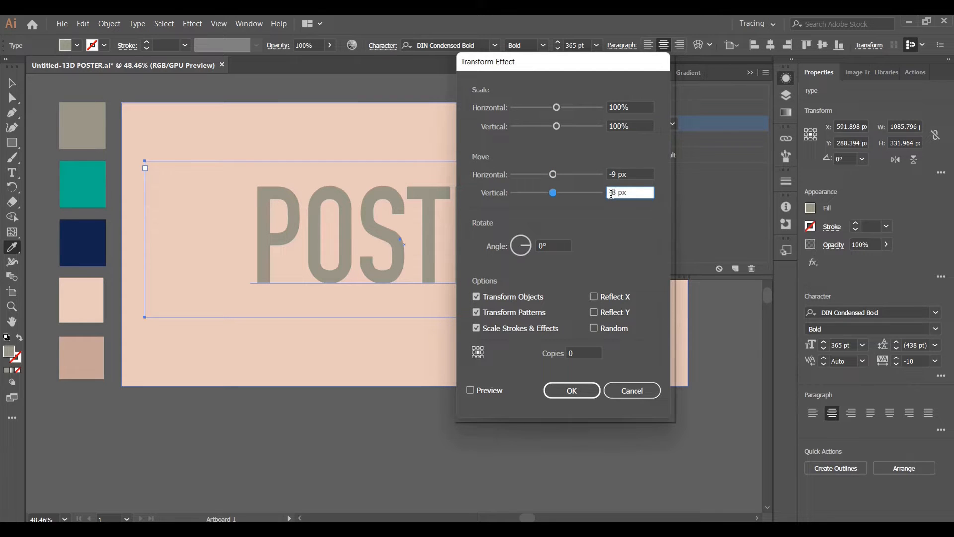
pyautogui.click(471, 390)
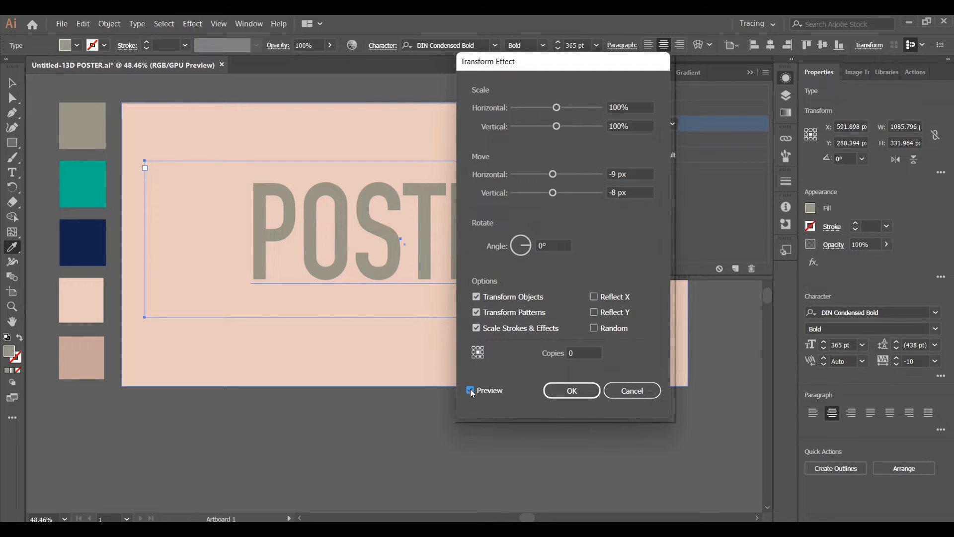
pyautogui.click(572, 390)
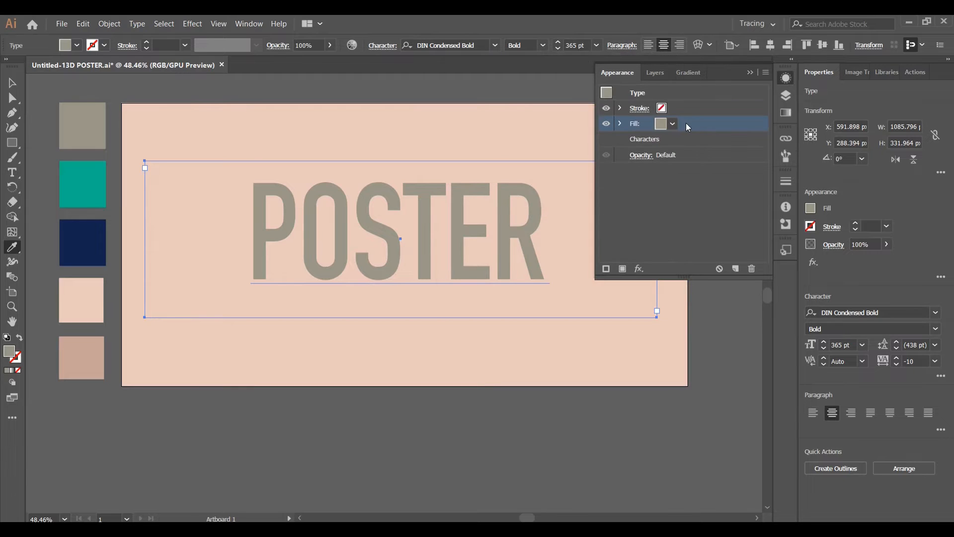
# Step: Set the blending mode of the grey-beige fill to Hard Light
pyautogui.click(621, 123)
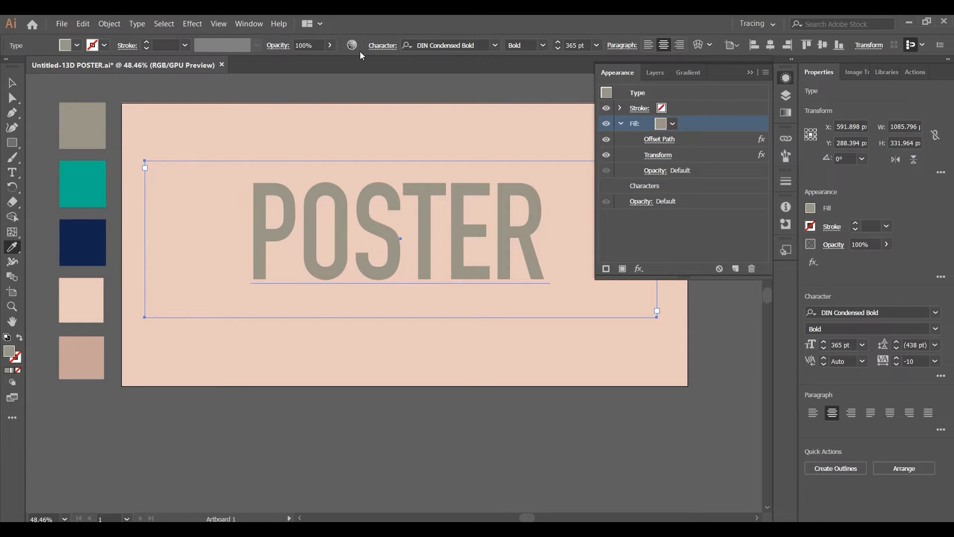
pyautogui.click(272, 45)
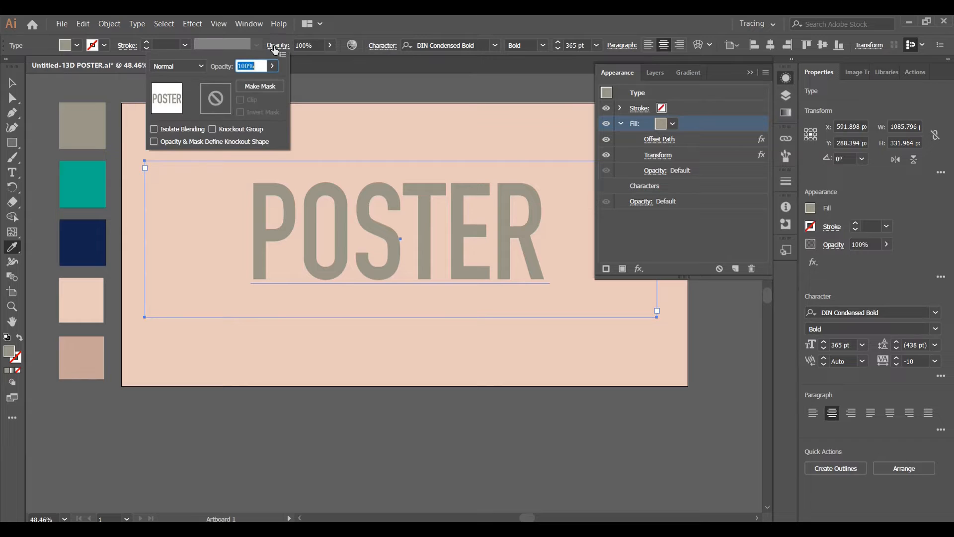
pyautogui.click(192, 67)
pyautogui.click(181, 212)
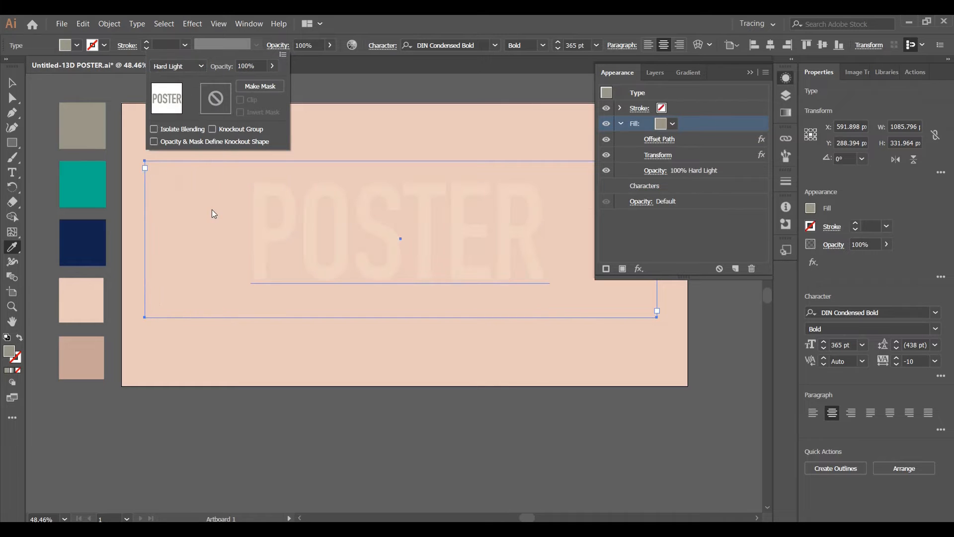
pyautogui.click(699, 120)
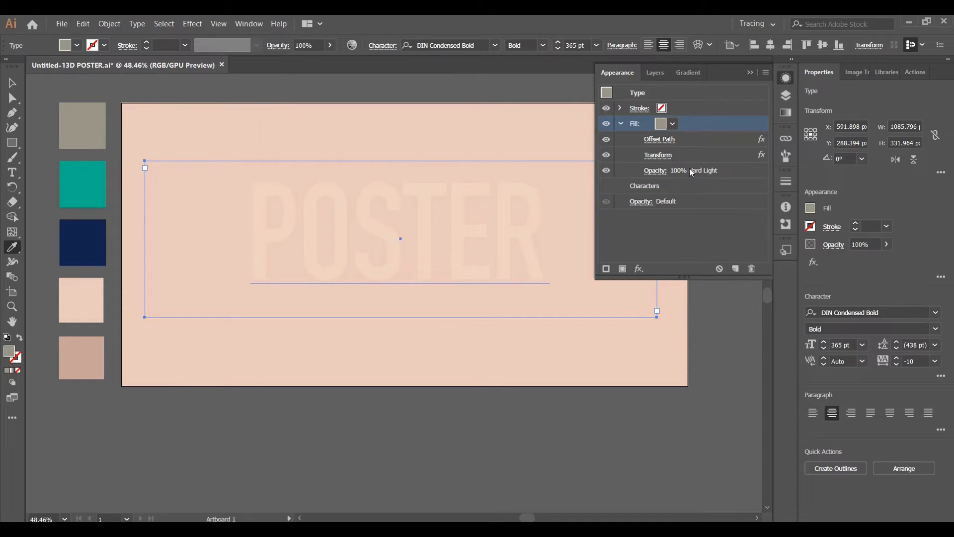
pyautogui.click(620, 124)
# Step: Add a second fill beneath the grey-beige one and sample its colour from the teal swatch
pyautogui.click(696, 138)
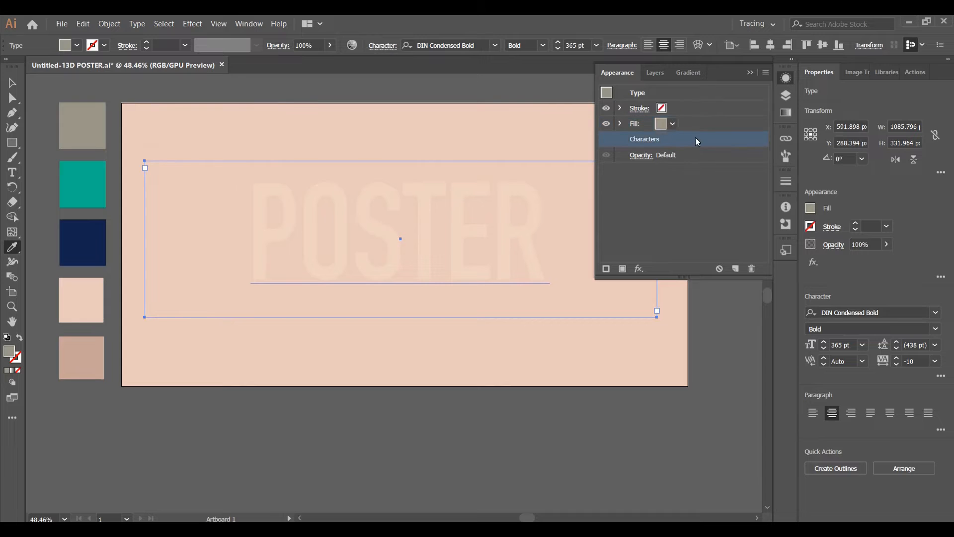
pyautogui.click(765, 72)
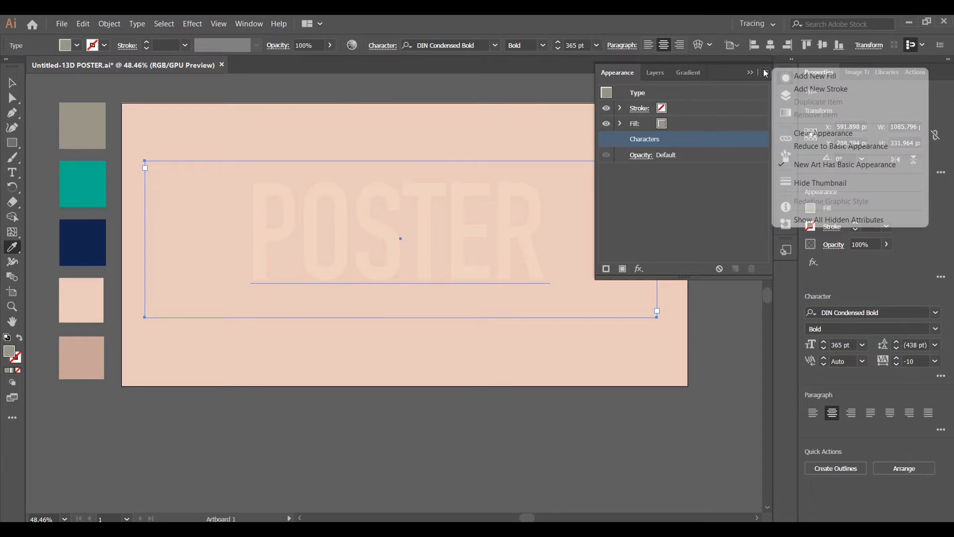
pyautogui.click(860, 75)
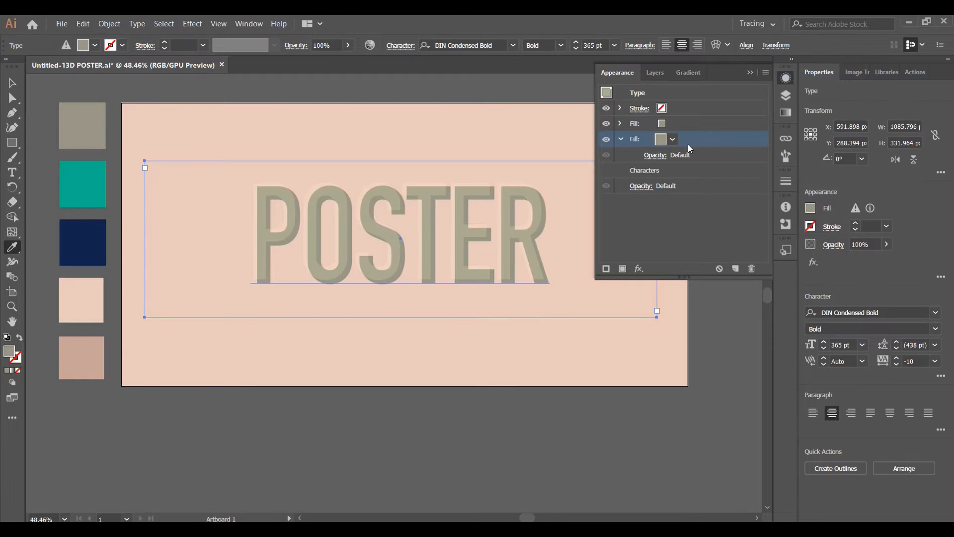
pyautogui.click(80, 188)
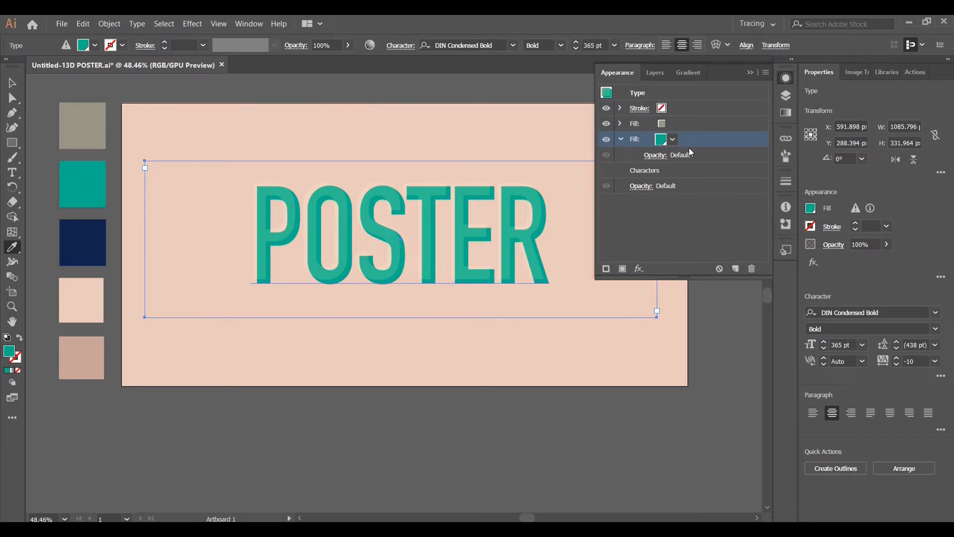
# Step: Apply an Offset Path effect of -0.1 px to the teal fill
pyautogui.click(640, 269)
pyautogui.moveTo(748, 304)
pyautogui.click(842, 307)
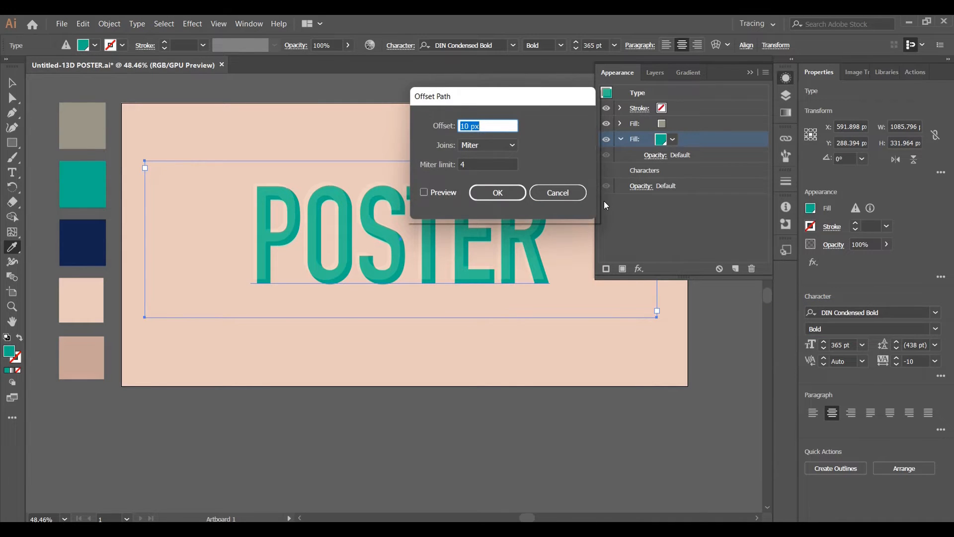
pyautogui.press('BackSpace')
pyautogui.write('-0.1')
pyautogui.click(424, 192)
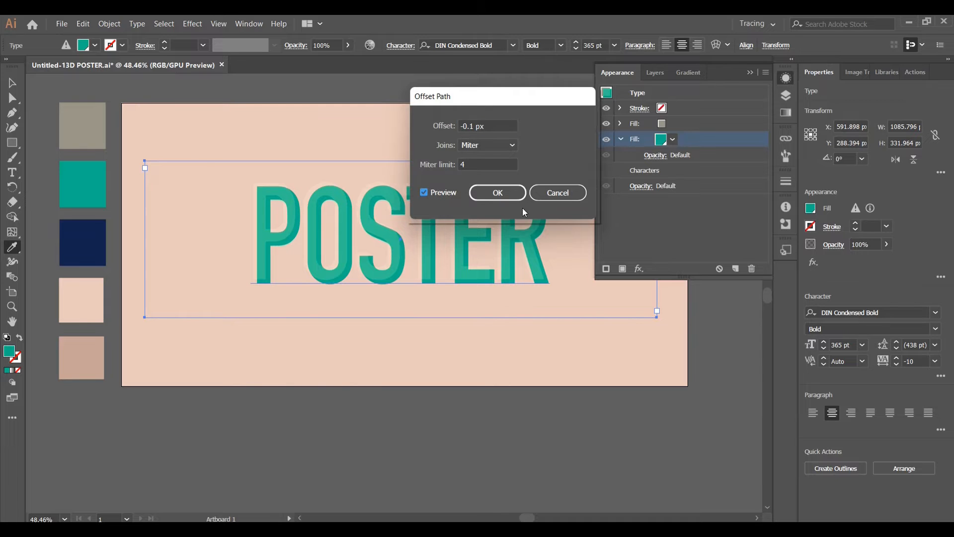
pyautogui.click(497, 192)
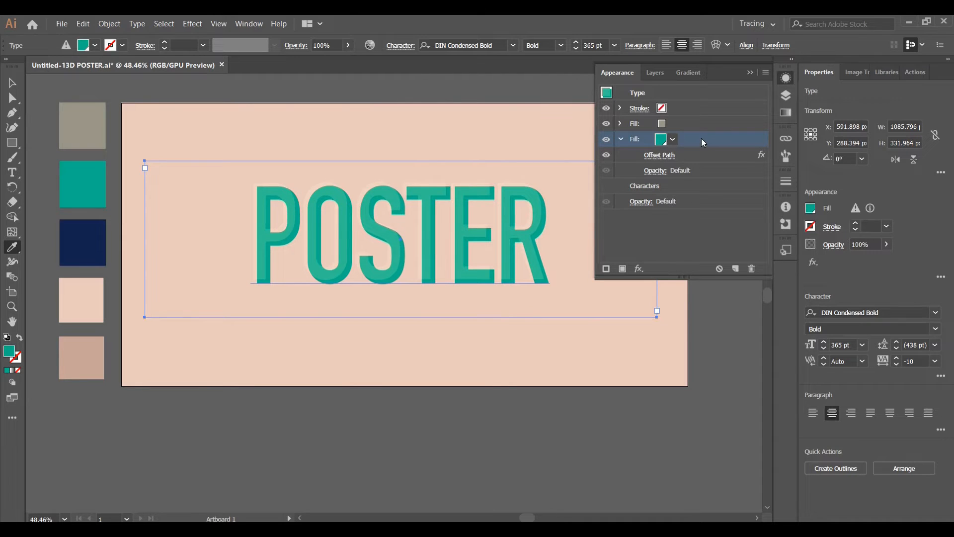
pyautogui.click(621, 140)
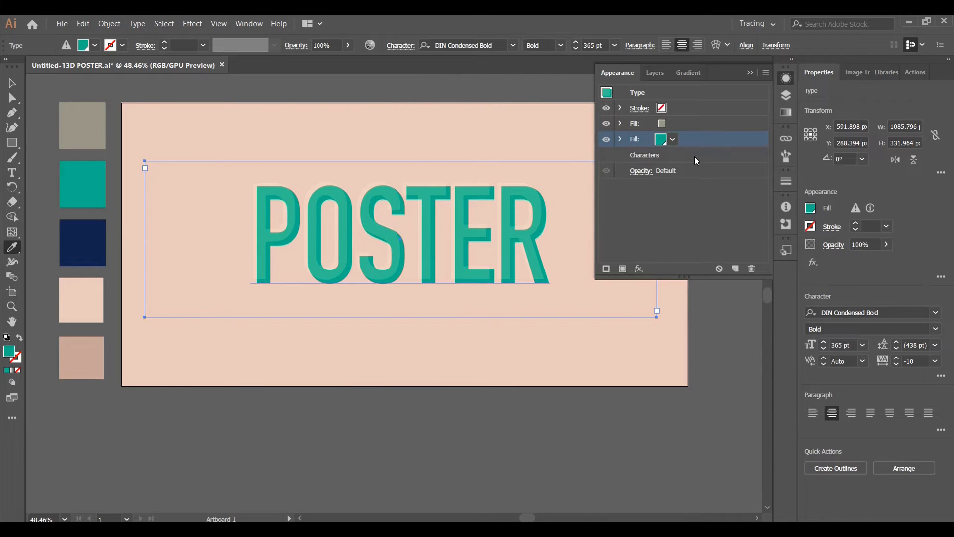
# Step: Add a third fill beneath the teal one and sample its colour from the navy swatch
pyautogui.click(697, 160)
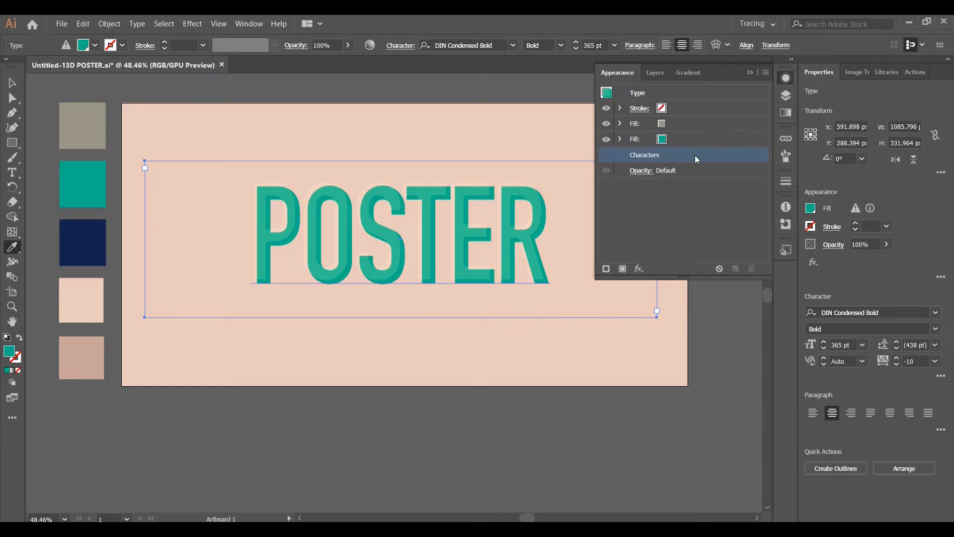
pyautogui.click(766, 73)
pyautogui.click(867, 77)
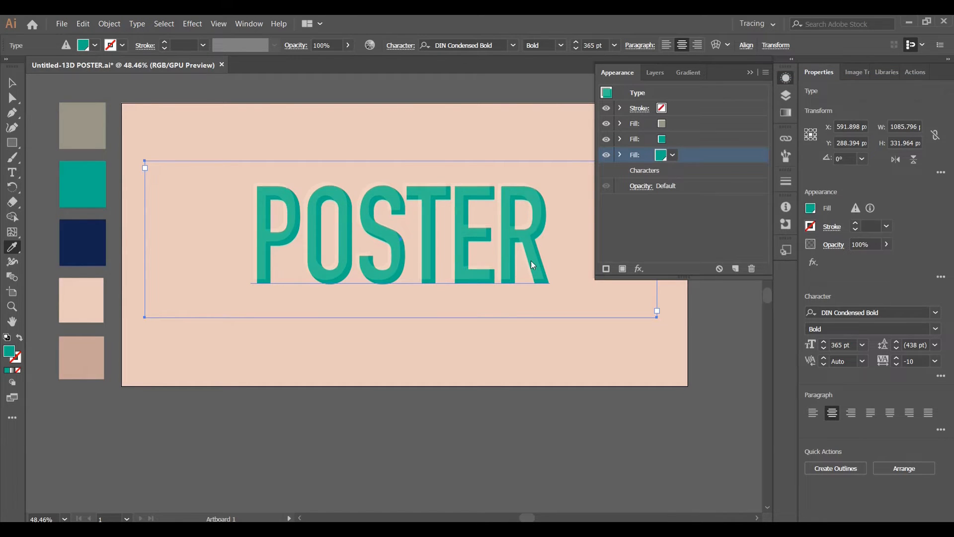
pyautogui.click(79, 247)
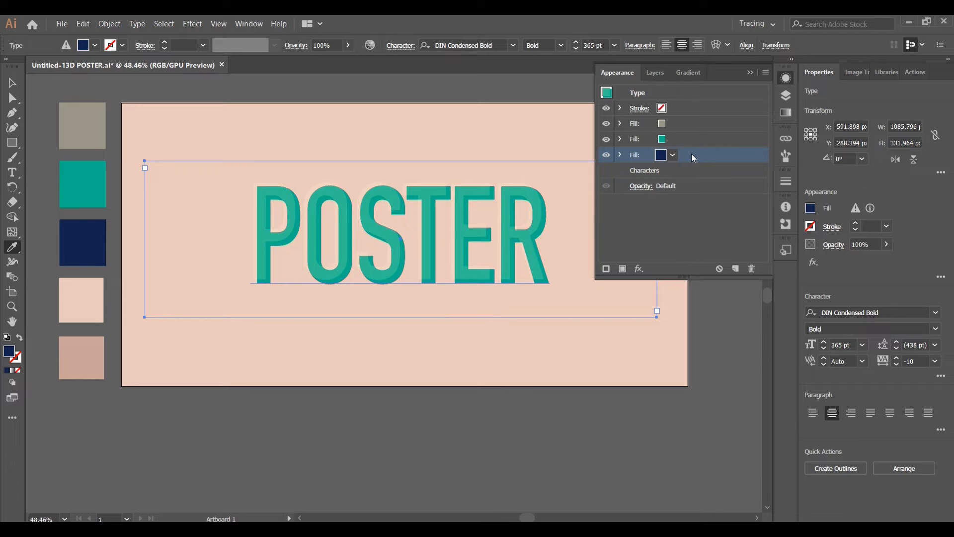
# Step: Apply an Offset Path effect of -0.1 px to the navy fill
pyautogui.click(639, 268)
pyautogui.moveTo(699, 303)
pyautogui.click(840, 303)
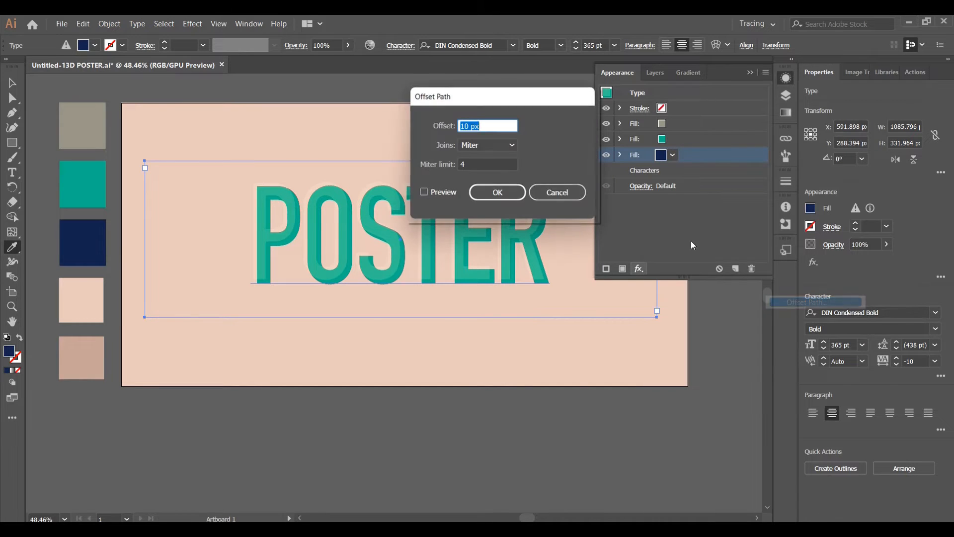
pyautogui.click(424, 193)
pyautogui.tripleClick(487, 126)
pyautogui.press('BackSpace')
pyautogui.write('-')
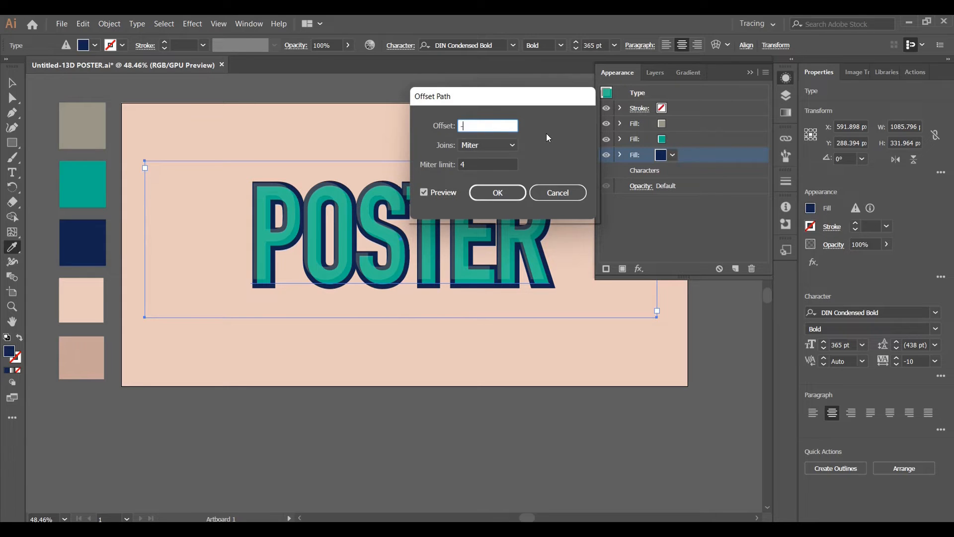
pyautogui.write('0.1')
pyautogui.click(424, 192)
pyautogui.click(498, 192)
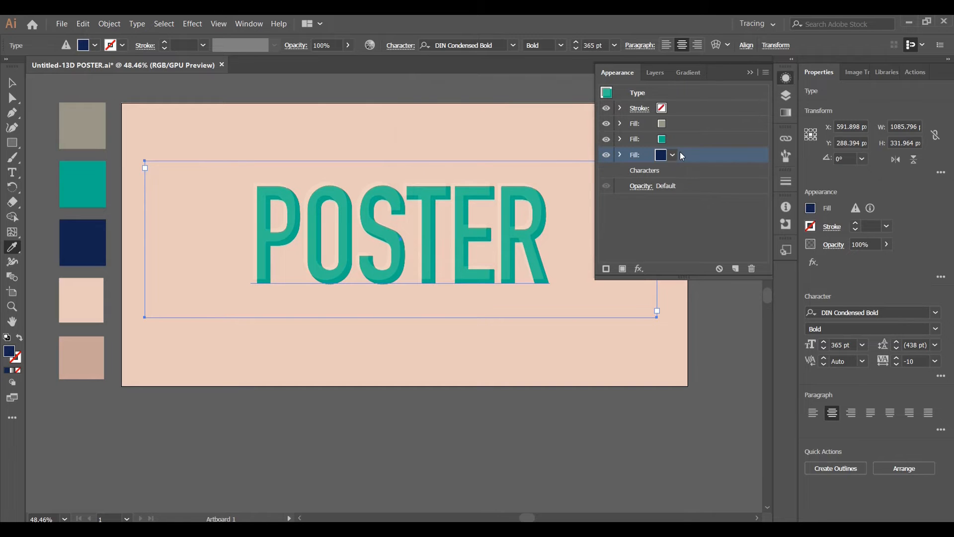
# Step: Add a Transform effect to the navy fill that moves it 1.5 px horizontally and 2 px vertically
pyautogui.click(640, 269)
pyautogui.moveTo(721, 293)
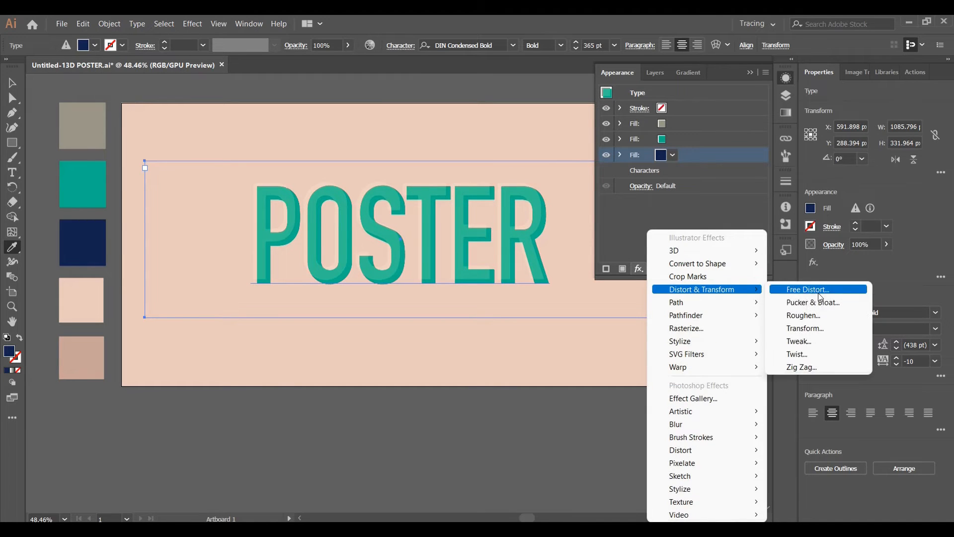
pyautogui.click(835, 330)
pyautogui.click(471, 390)
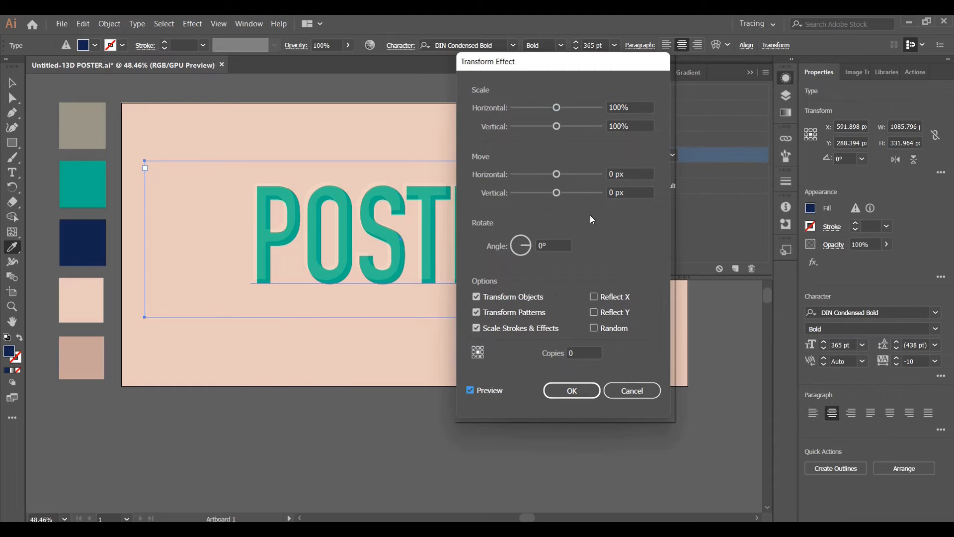
pyautogui.click(621, 176)
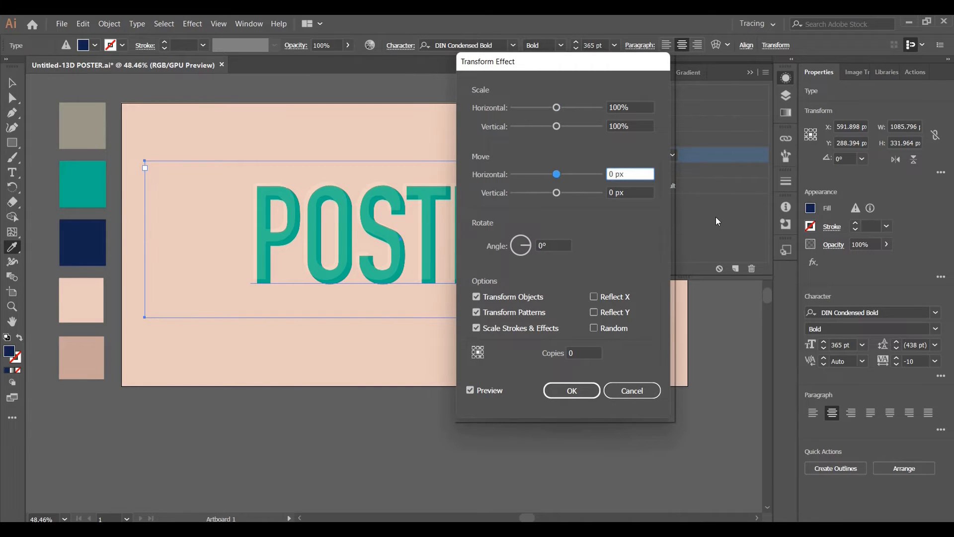
pyautogui.press('BackSpace')
pyautogui.write('1.5')
pyautogui.click(612, 192)
pyautogui.press('BackSpace')
pyautogui.write('2')
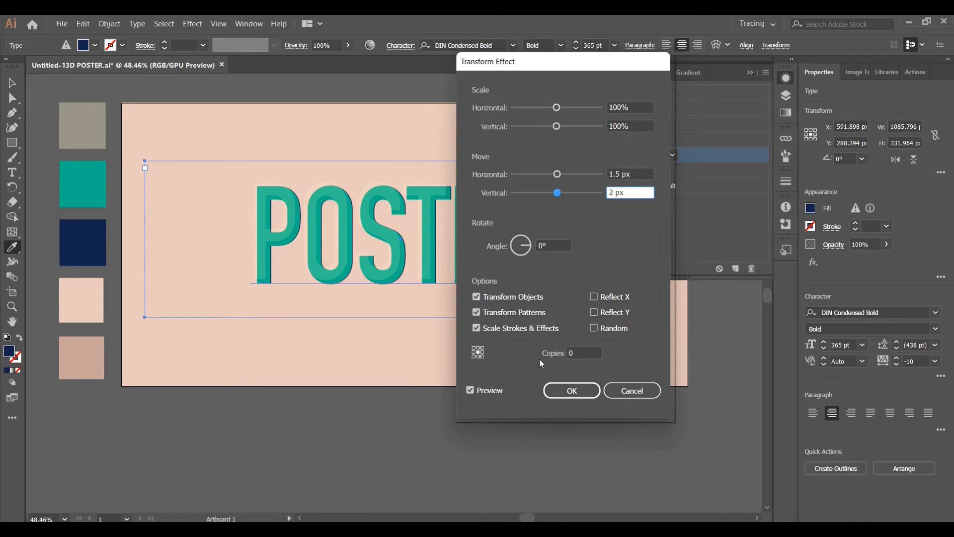
# Step: Set the navy fill's Transform effect to 11 copies, preview the result and apply it
pyautogui.doubleClick(584, 353)
pyautogui.press('BackSpace')
pyautogui.write('11')
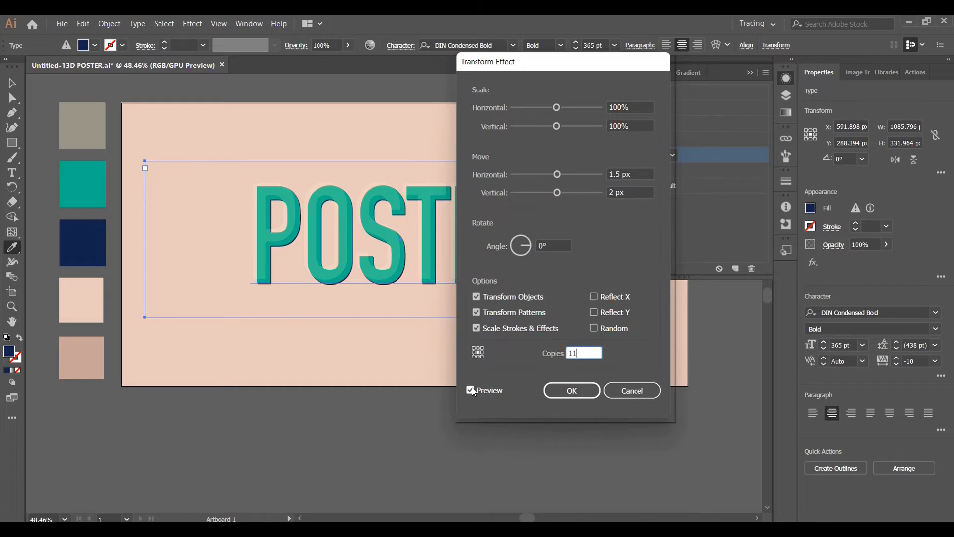
pyautogui.click(471, 391)
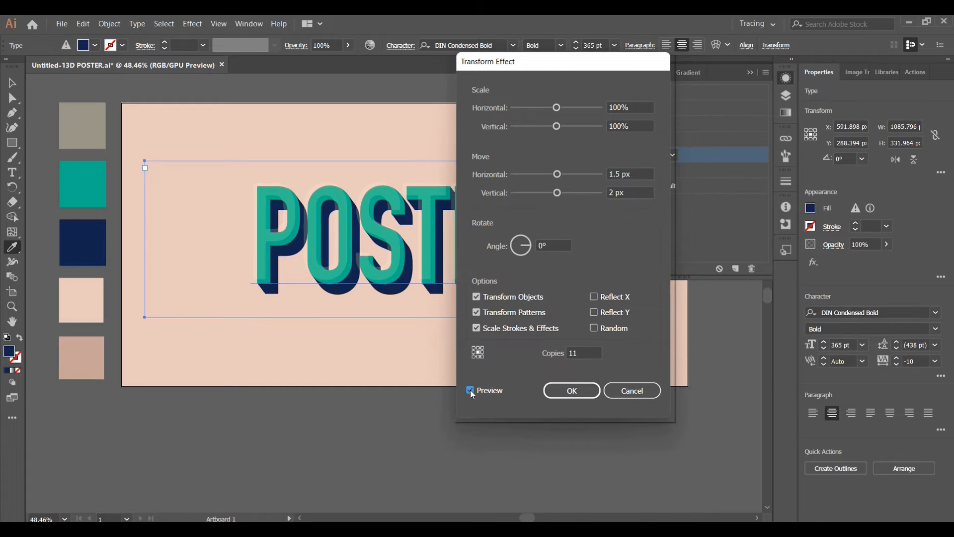
pyautogui.click(572, 391)
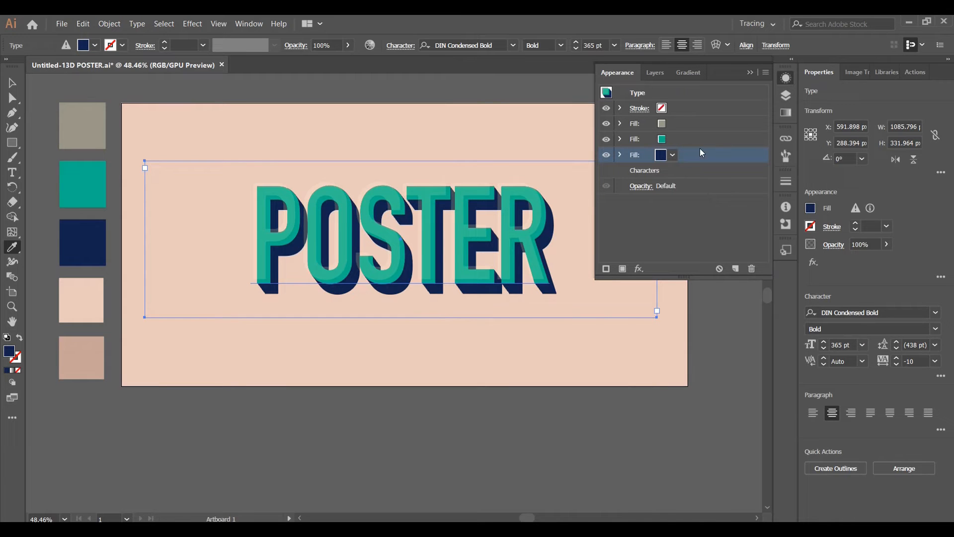
# Step: Add a new stroke beneath the navy fill with a 3 pt weight and black colour
pyautogui.click(699, 171)
pyautogui.click(766, 73)
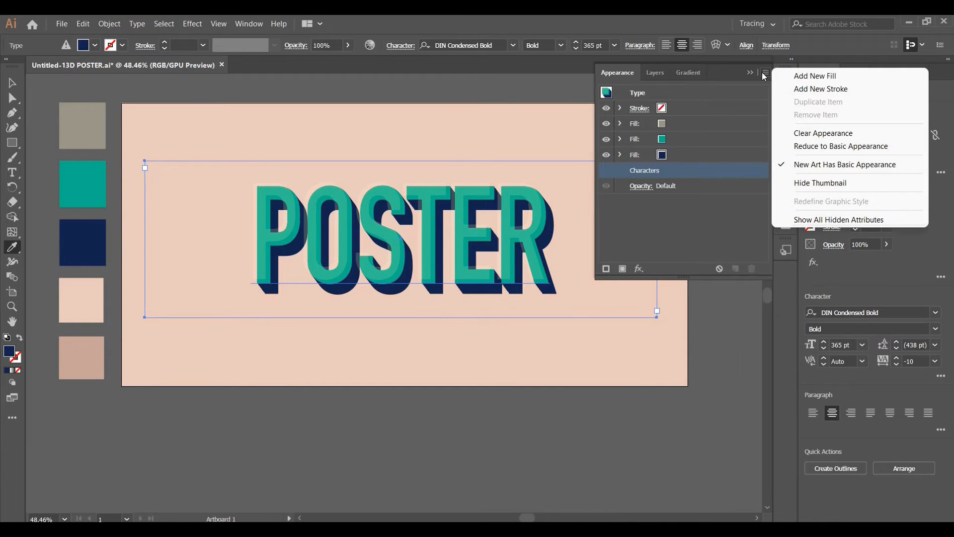
pyautogui.click(857, 84)
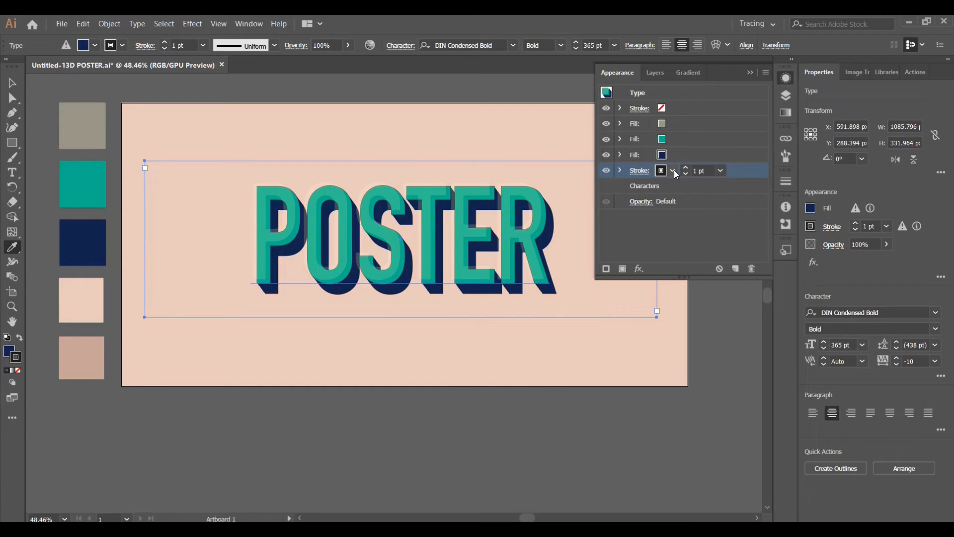
pyautogui.click(687, 169)
pyautogui.click(687, 169)
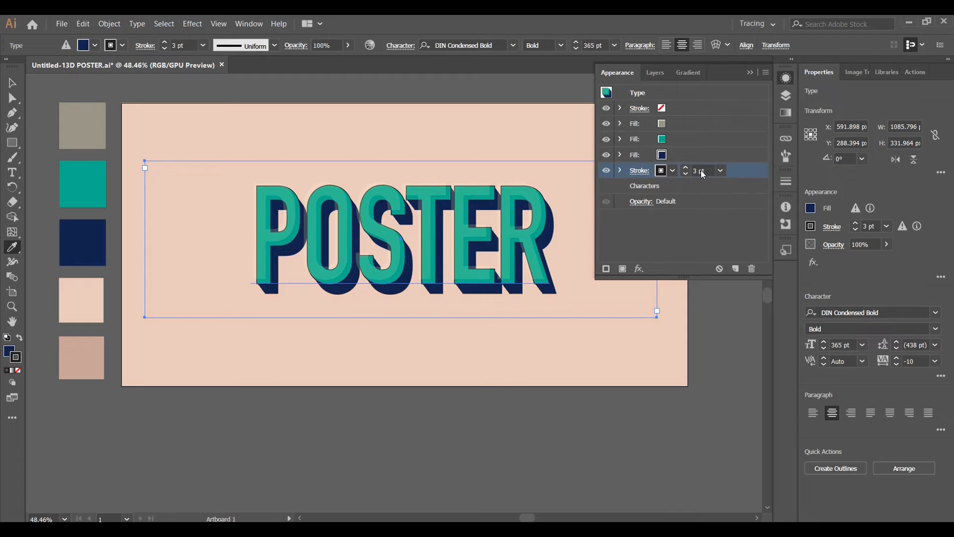
pyautogui.click(666, 172)
pyautogui.click(570, 196)
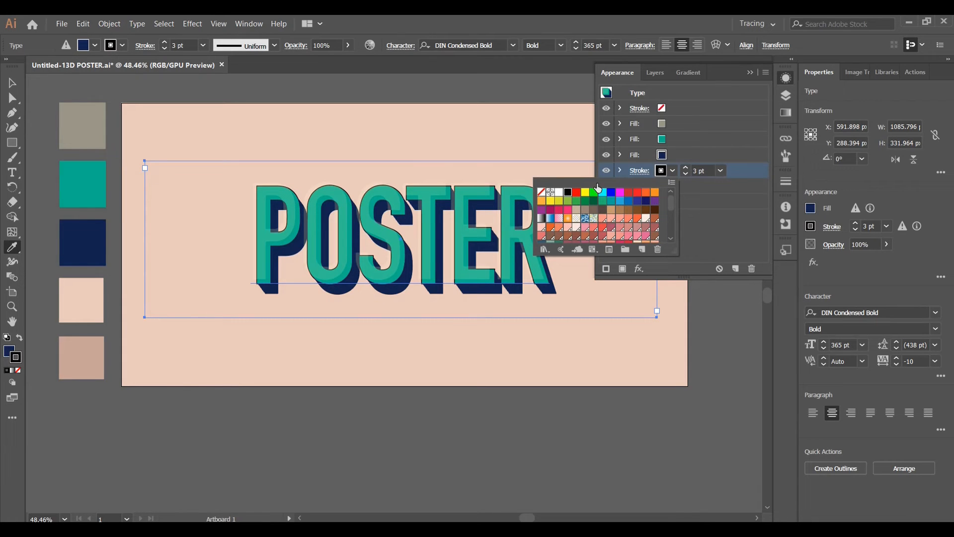
pyautogui.click(743, 170)
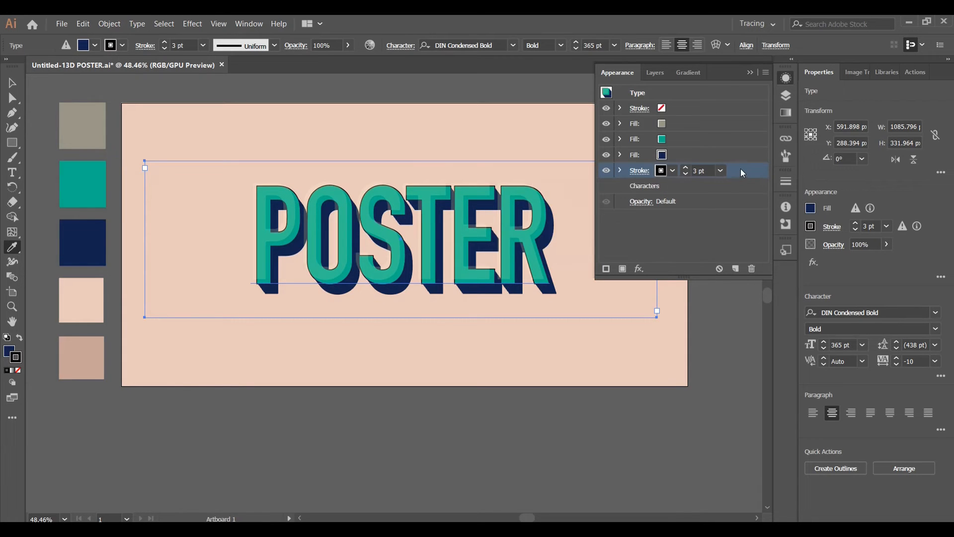
# Step: Apply an Offset Path effect of -1 px to the black stroke
pyautogui.click(640, 267)
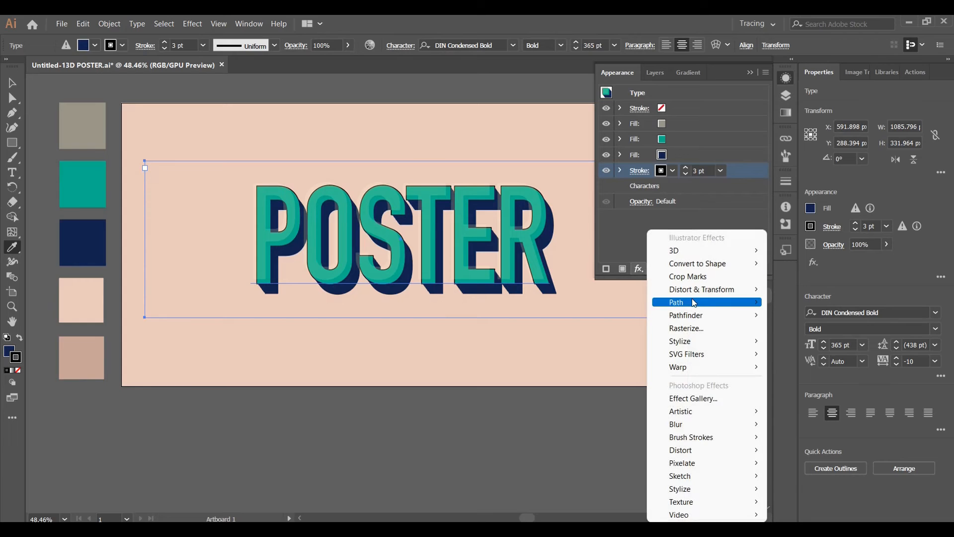
pyautogui.moveTo(742, 303)
pyautogui.click(839, 303)
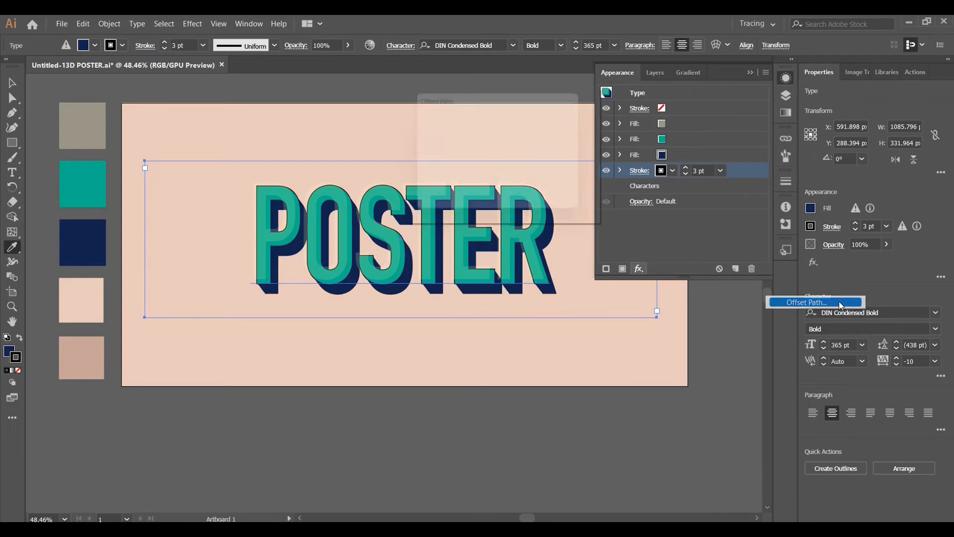
pyautogui.write('-1')
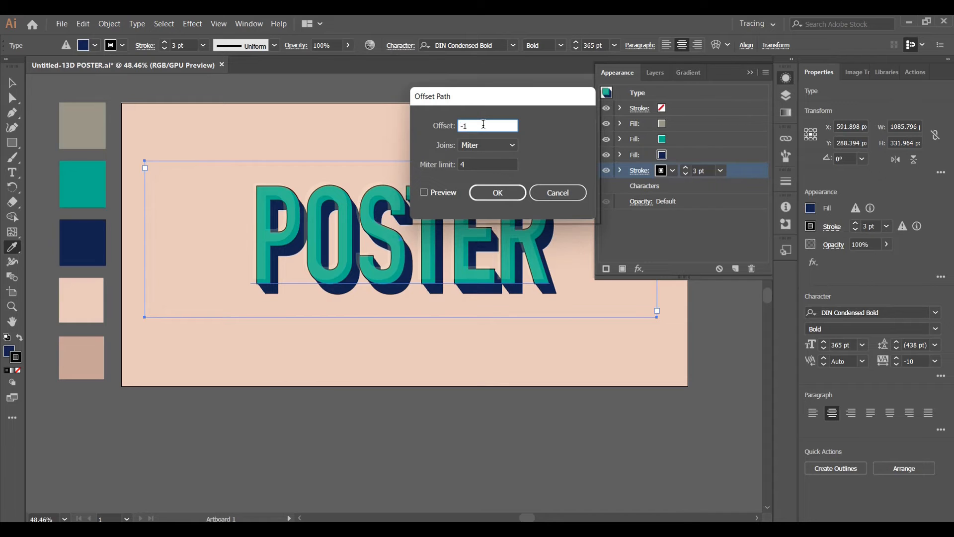
pyautogui.click(423, 192)
pyautogui.click(516, 195)
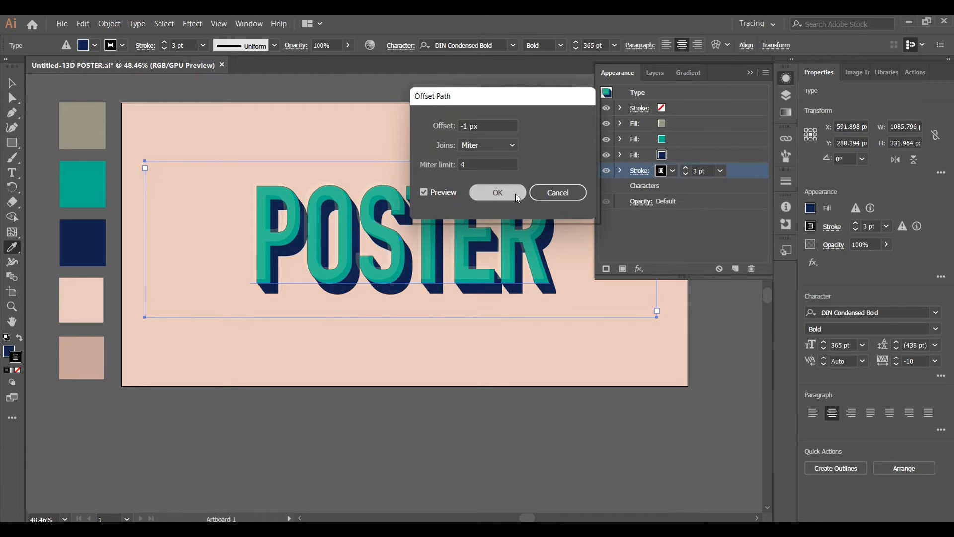
# Step: Apply a Transform effect to the black stroke, moving it -9 px horizontally and -8 px vertically
pyautogui.click(640, 269)
pyautogui.moveTo(716, 291)
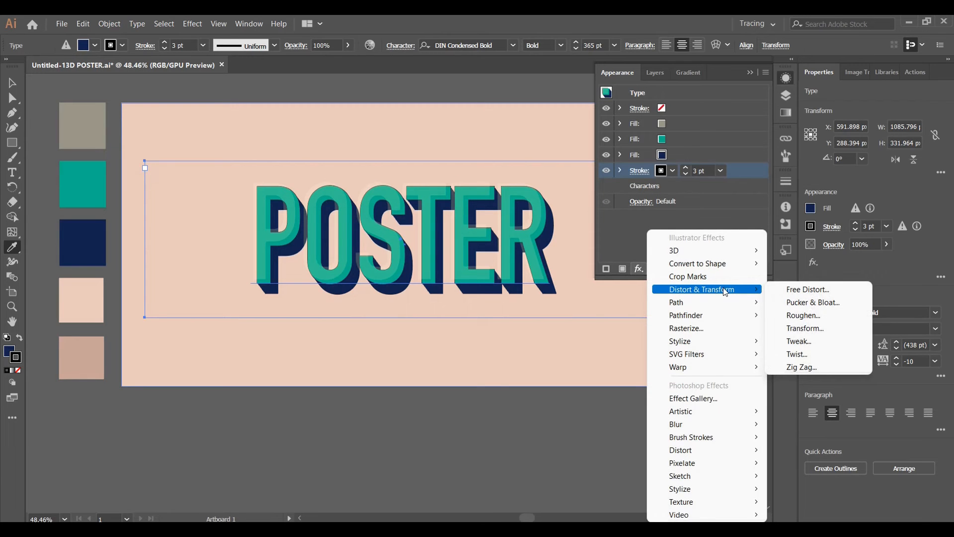
pyautogui.click(838, 330)
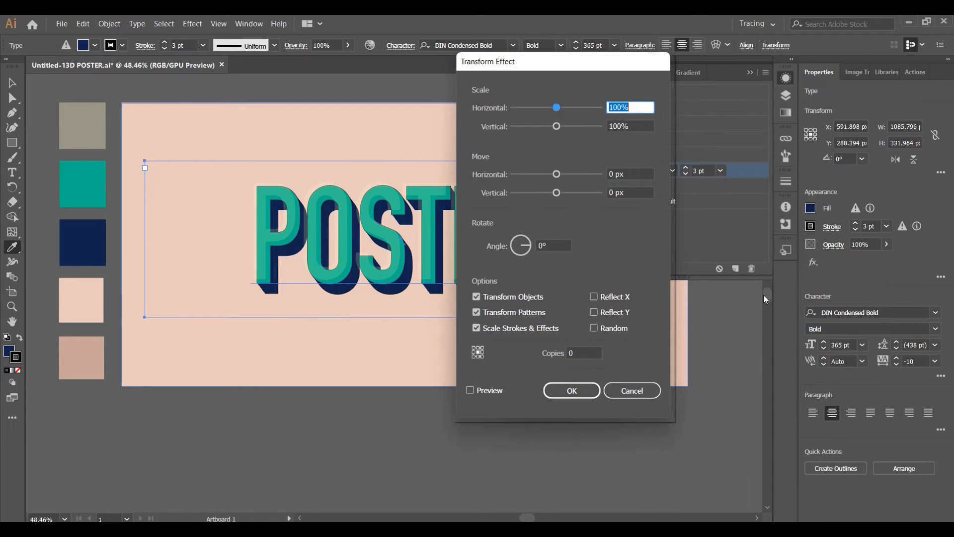
pyautogui.click(611, 174)
pyautogui.write('-9')
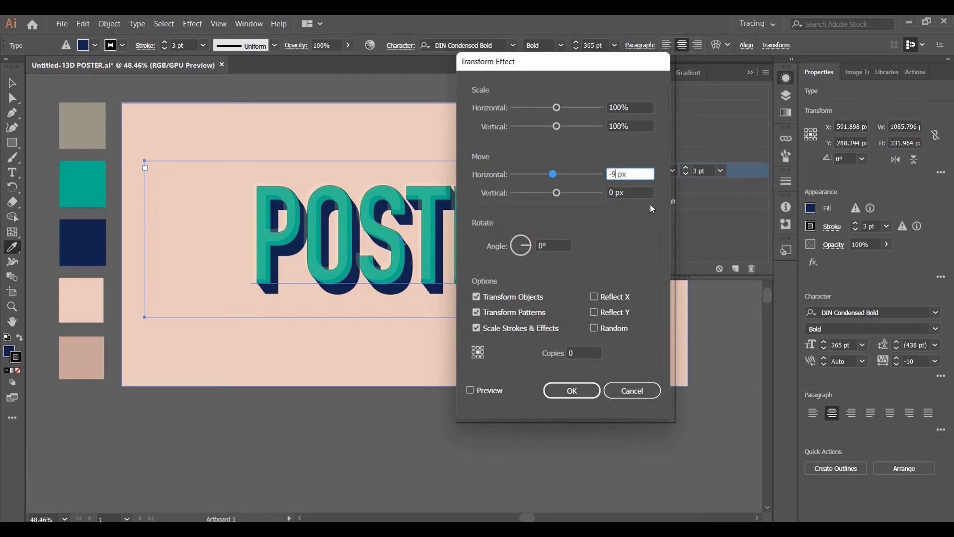
pyautogui.click(611, 192)
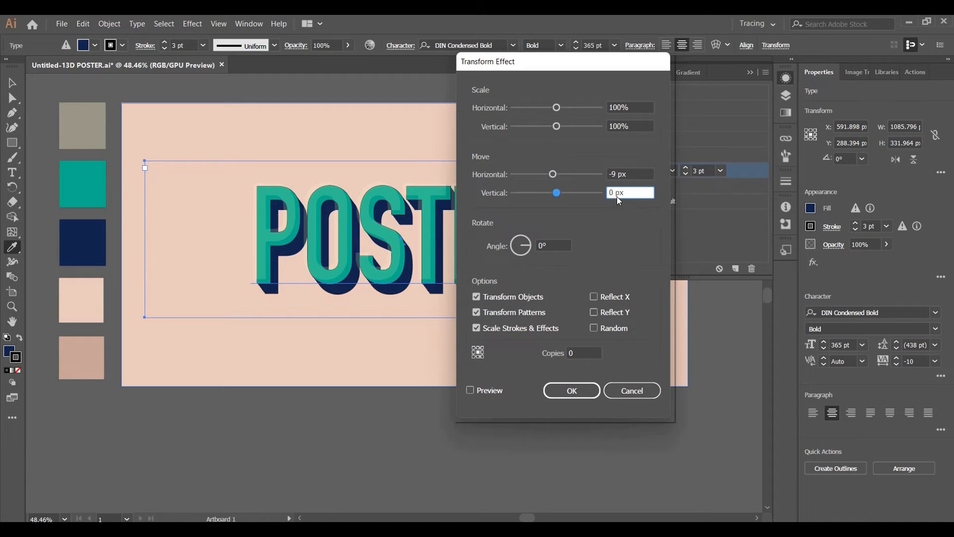
pyautogui.write('-8')
pyautogui.click(470, 390)
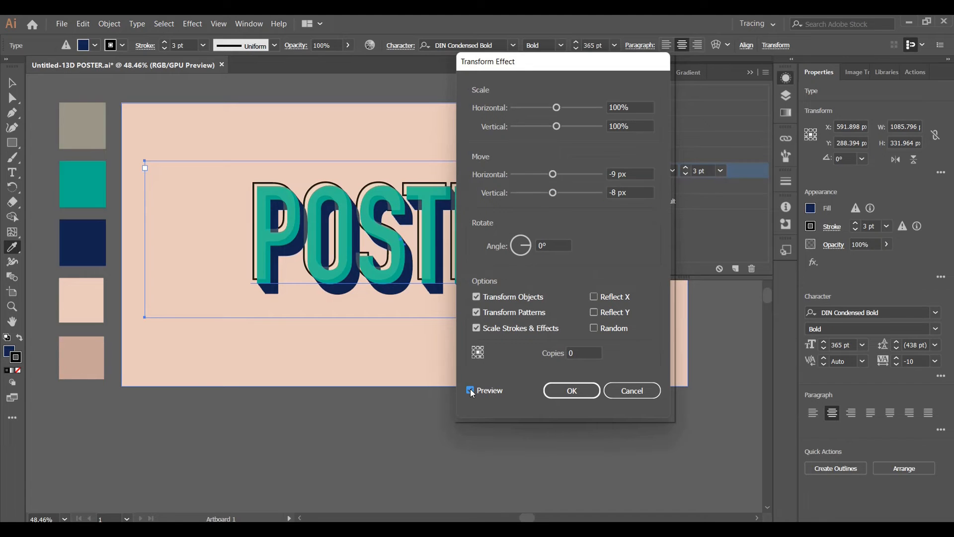
pyautogui.click(573, 391)
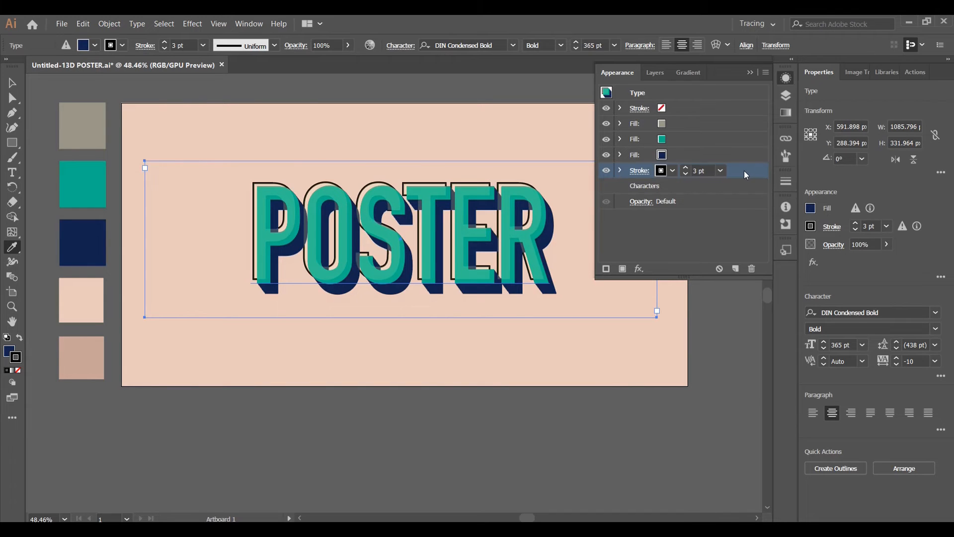
# Step: Duplicate the POSTER text in the layer stack and select the lower copy
pyautogui.click(735, 154)
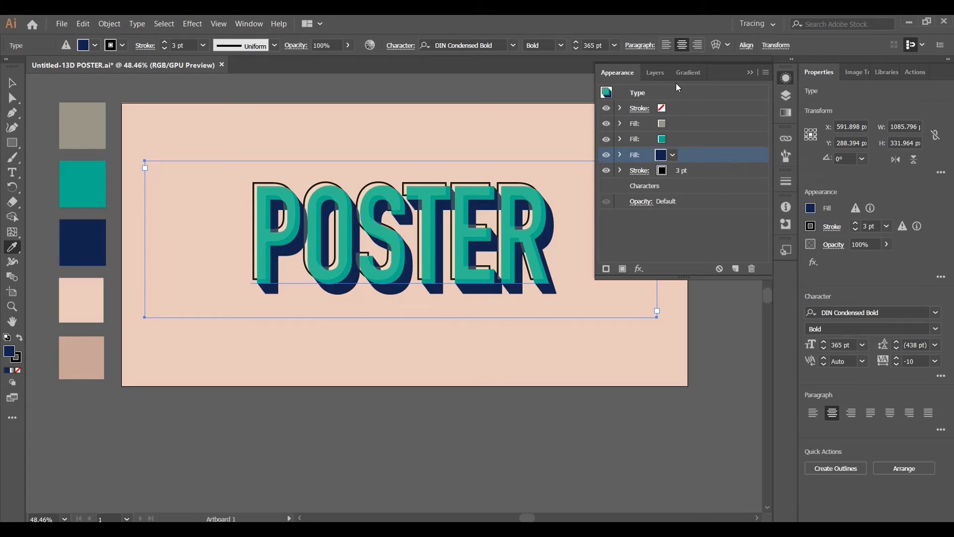
pyautogui.click(785, 96)
pyautogui.click(709, 183)
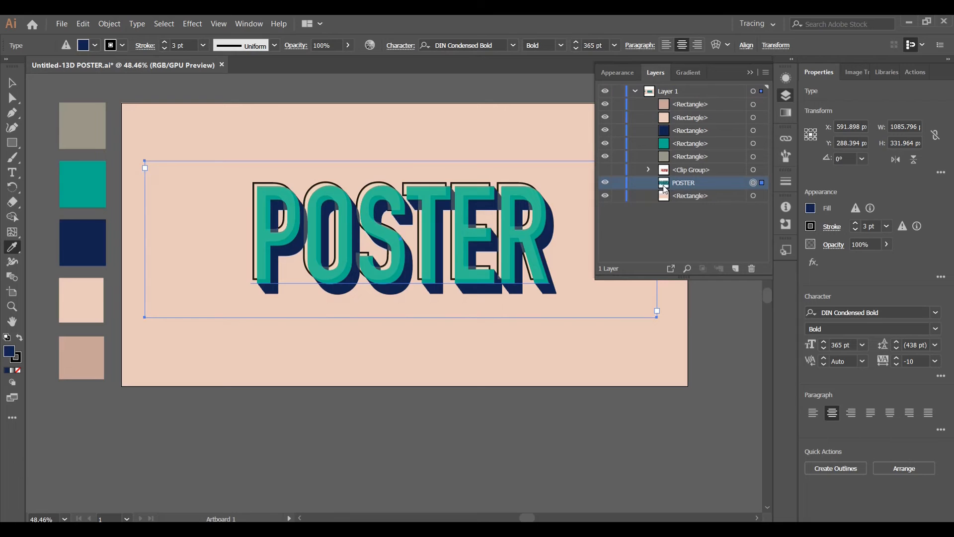
pyautogui.moveTo(729, 180); pyautogui.dragTo(738, 270)
pyautogui.click(761, 195)
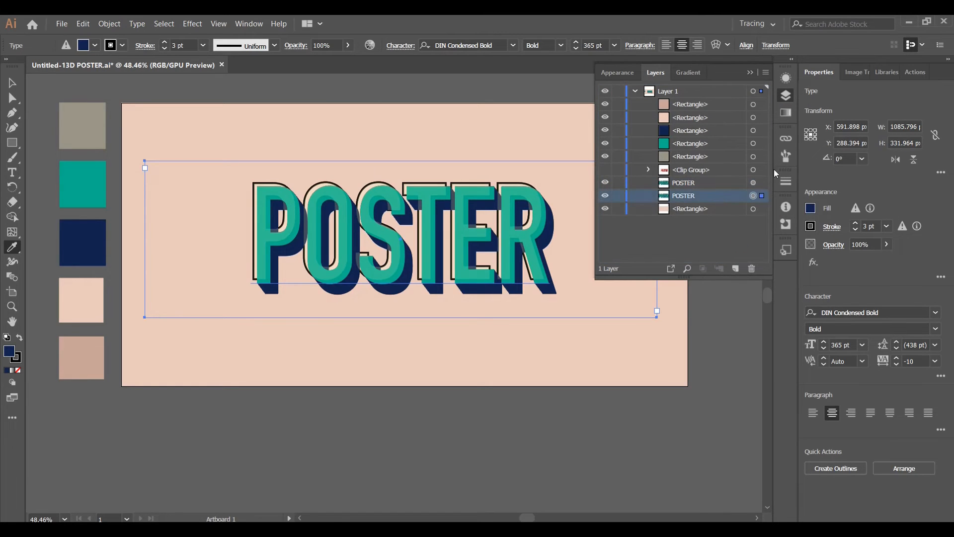
# Step: Delete the three coloured fills and the 3 pt stroke from the lower POSTER copy's appearance
pyautogui.click(786, 79)
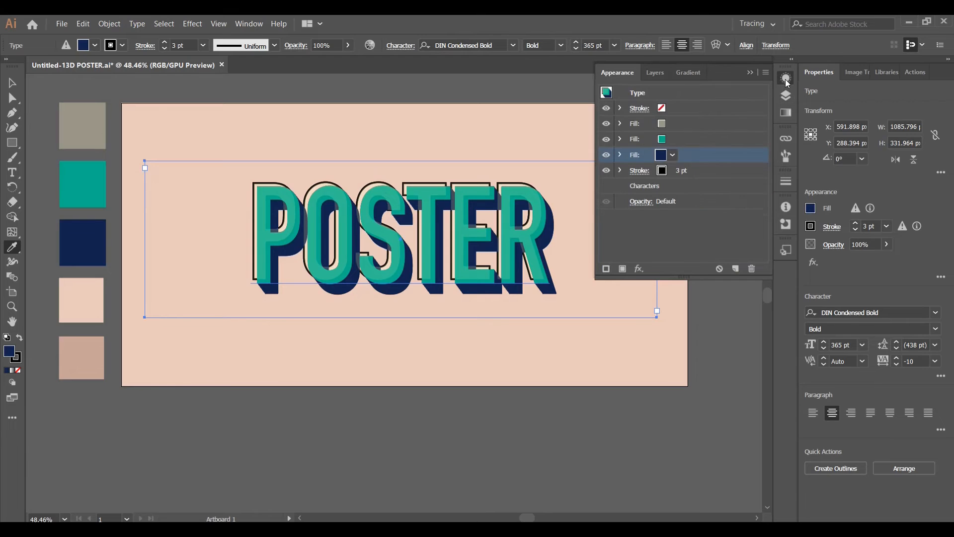
pyautogui.click(706, 169)
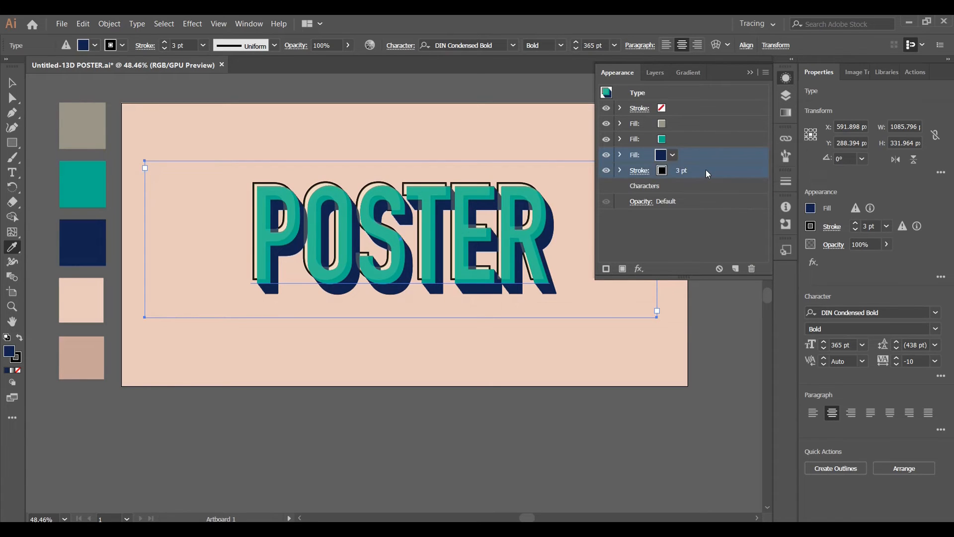
pyautogui.keyDown('shift'); pyautogui.click(702, 127); pyautogui.keyUp('shift')
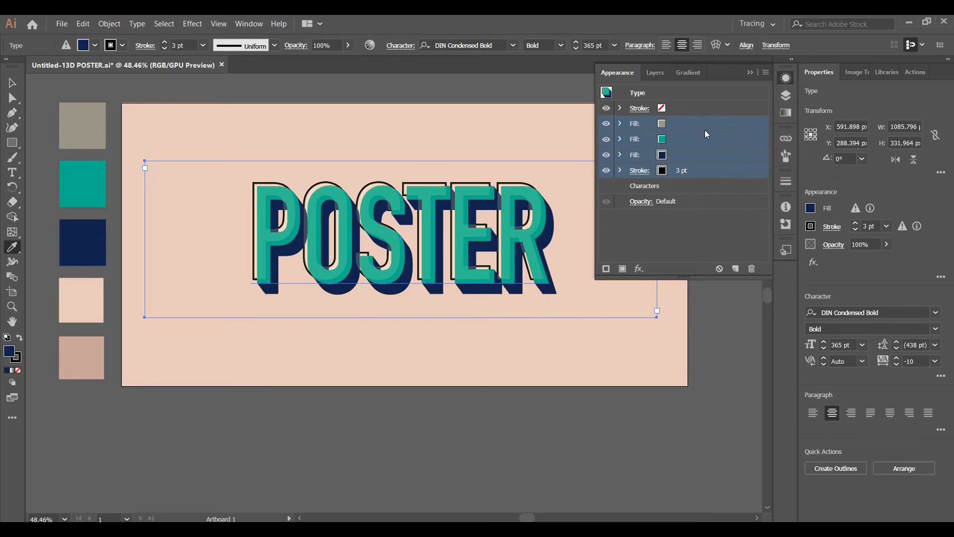
pyautogui.click(752, 269)
# Step: Add a new fill to the lower POSTER copy and sample its colour from the dusty pink swatch
pyautogui.click(690, 109)
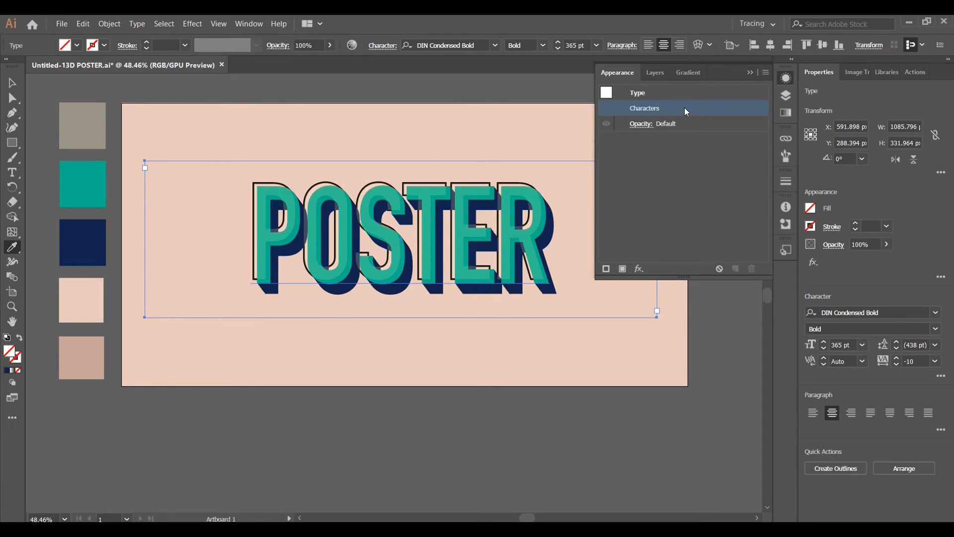
pyautogui.click(765, 73)
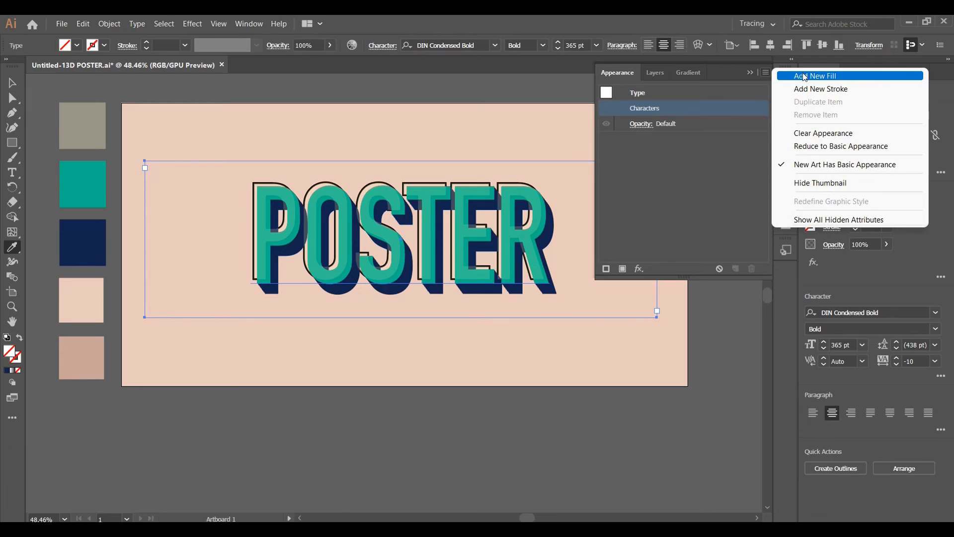
pyautogui.click(874, 79)
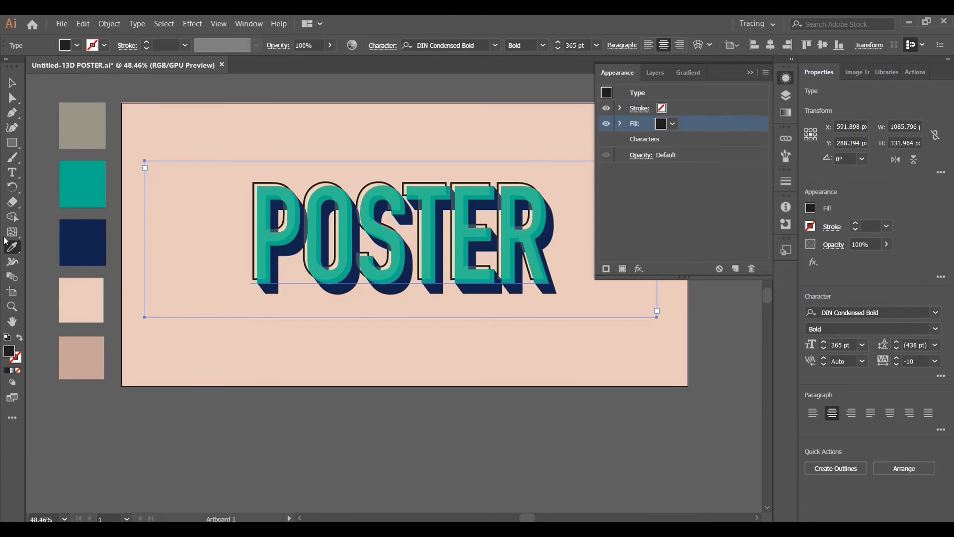
pyautogui.click(87, 354)
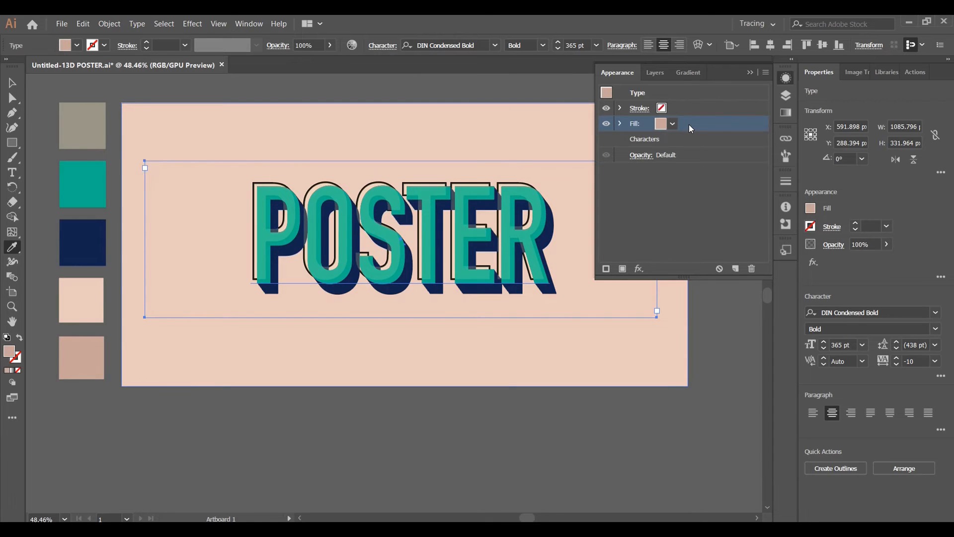
# Step: Apply a Transform effect to the lower POSTER copy's dusty pink fill, moving it -0.89 px horizontally and 1 px vertically with 20 copies
pyautogui.click(639, 268)
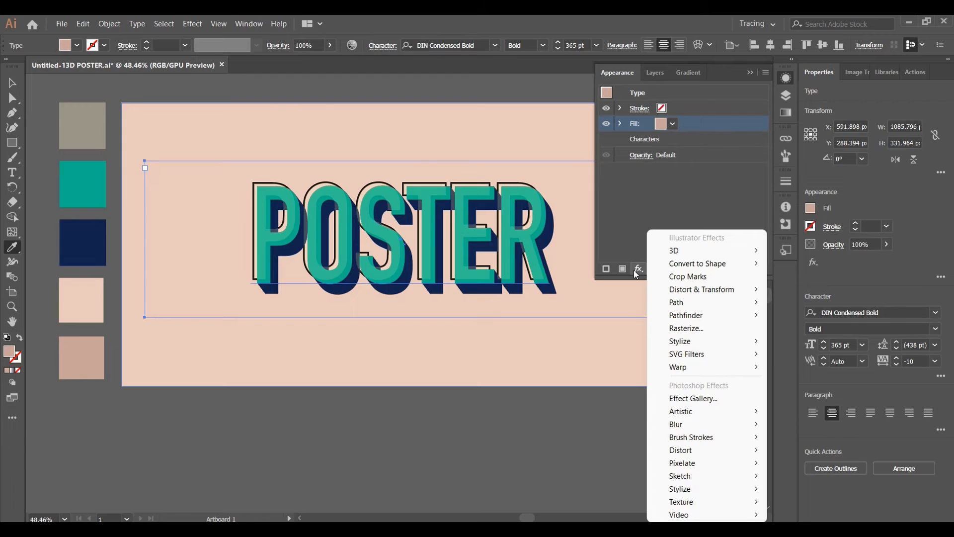
pyautogui.moveTo(732, 292)
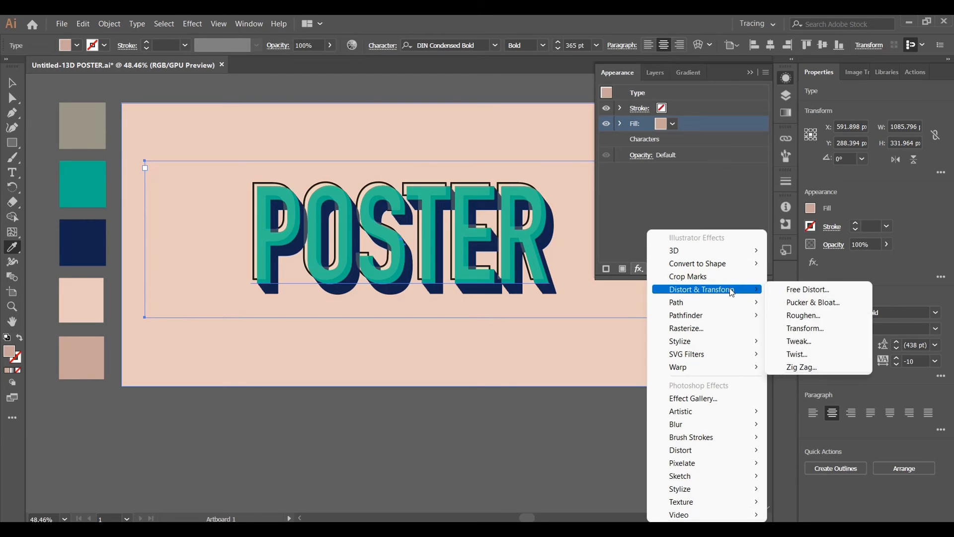
pyautogui.click(839, 329)
pyautogui.click(618, 173)
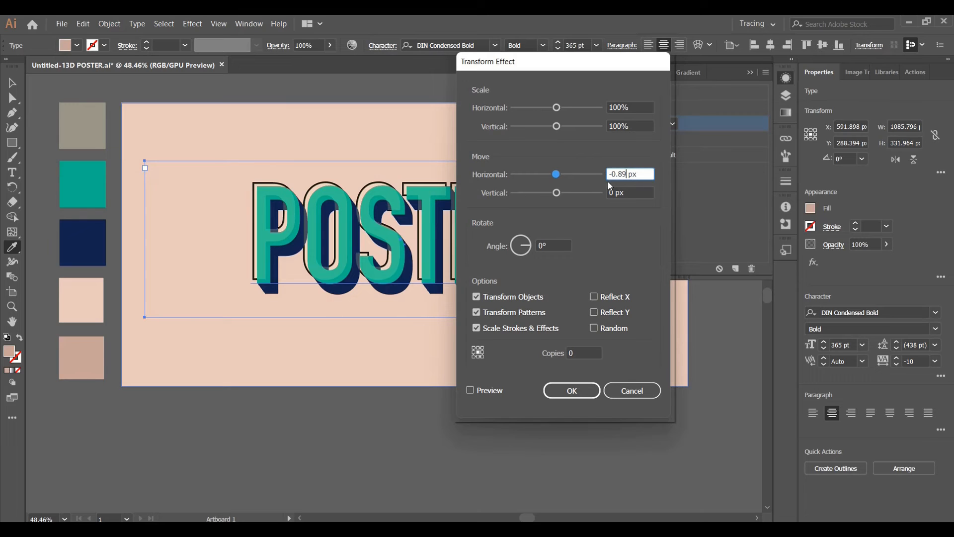
pyautogui.press('Tab')
pyautogui.press('BackSpace')
pyautogui.write('1')
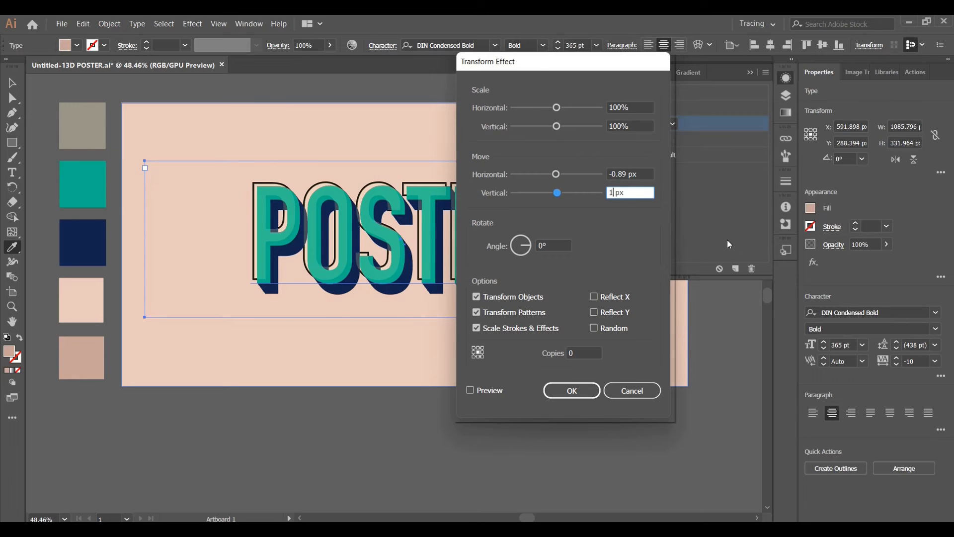
pyautogui.click(567, 354)
pyautogui.write('2')
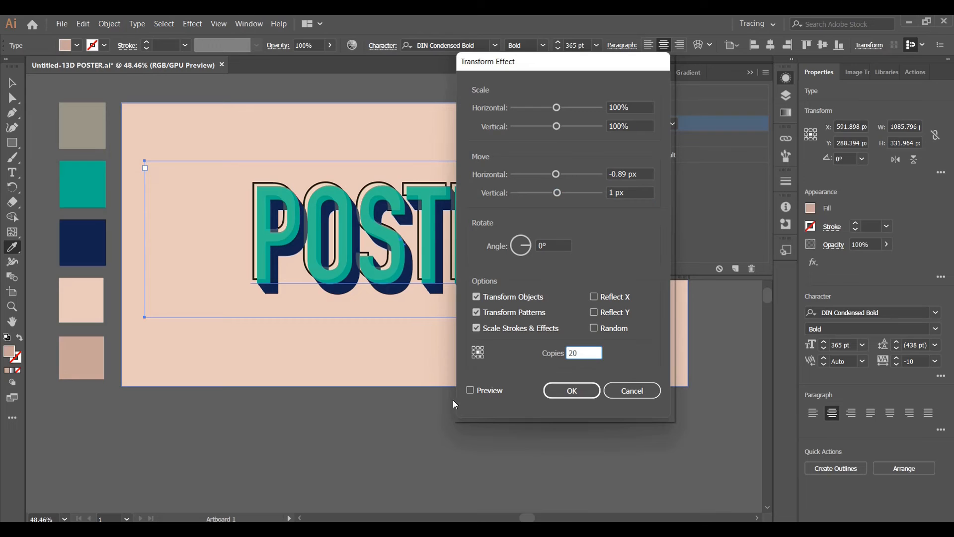
pyautogui.click(471, 390)
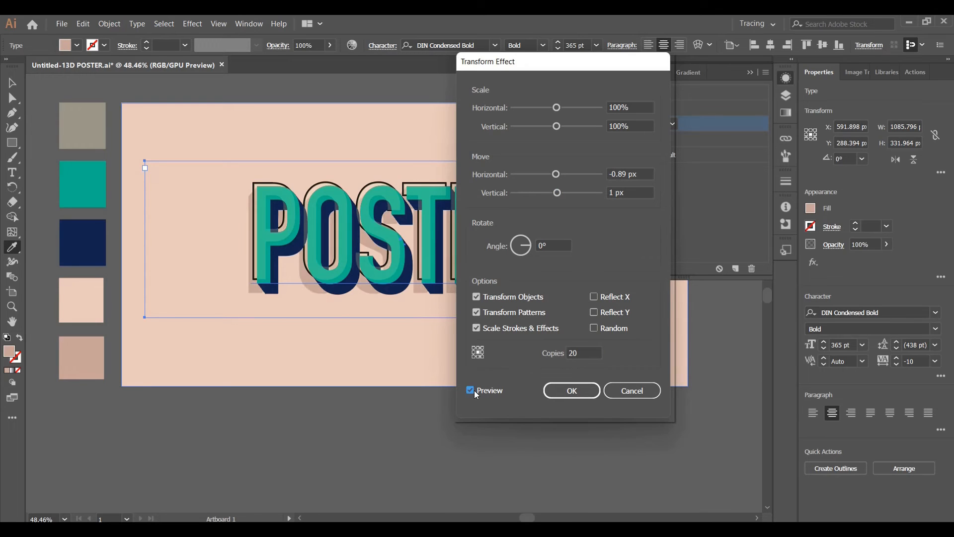
pyautogui.click(573, 390)
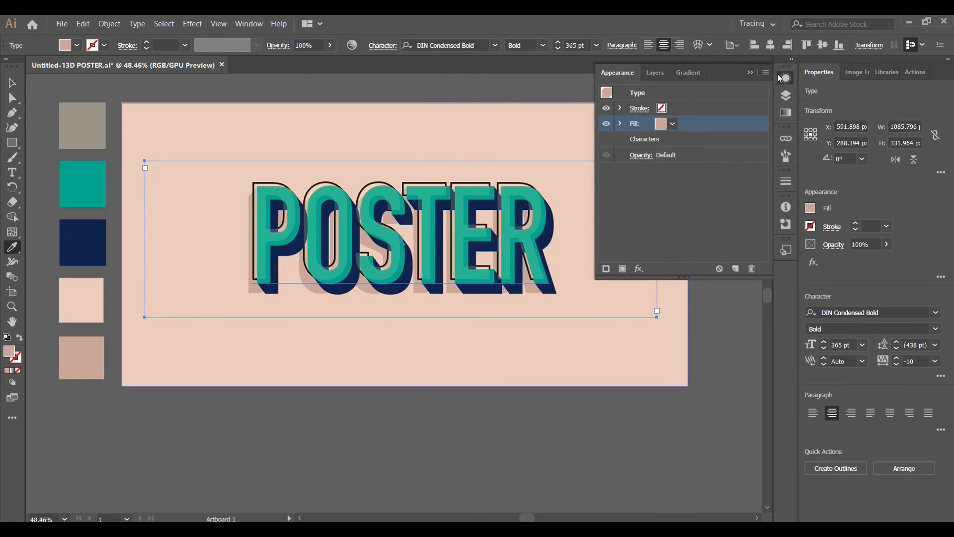
# Step: Move the dusty pink POSTER copy about 16 px right and 23 px down as an offset shadow, and deselect it
pyautogui.click(652, 73)
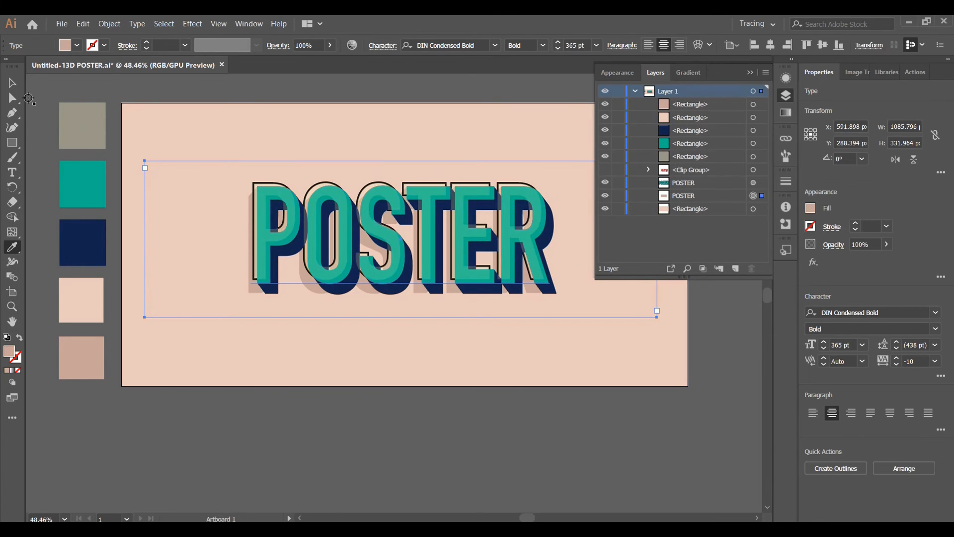
pyautogui.press('v')
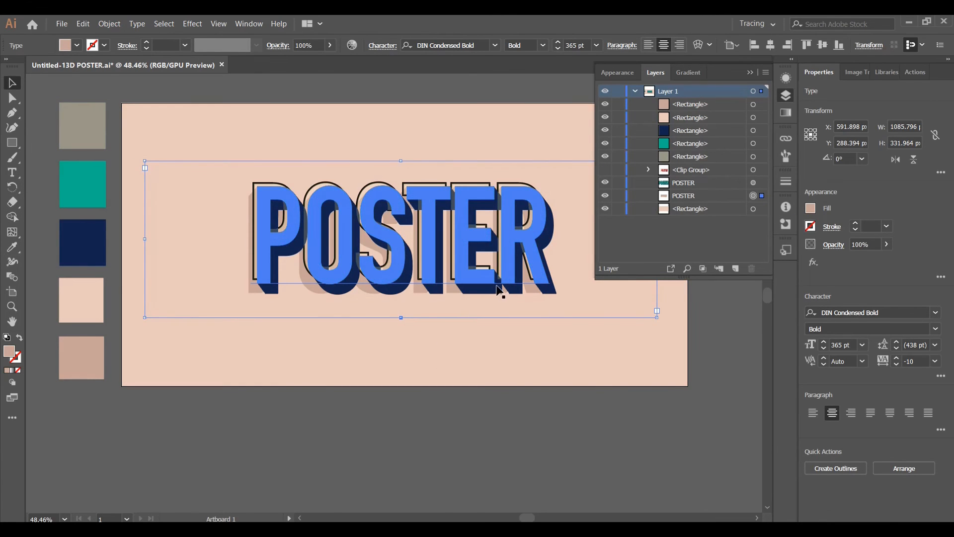
pyautogui.moveTo(517, 282)
pyautogui.mouseDown()
pyautogui.moveTo(523, 313)
pyautogui.moveTo(524, 295)
pyautogui.mouseUp()
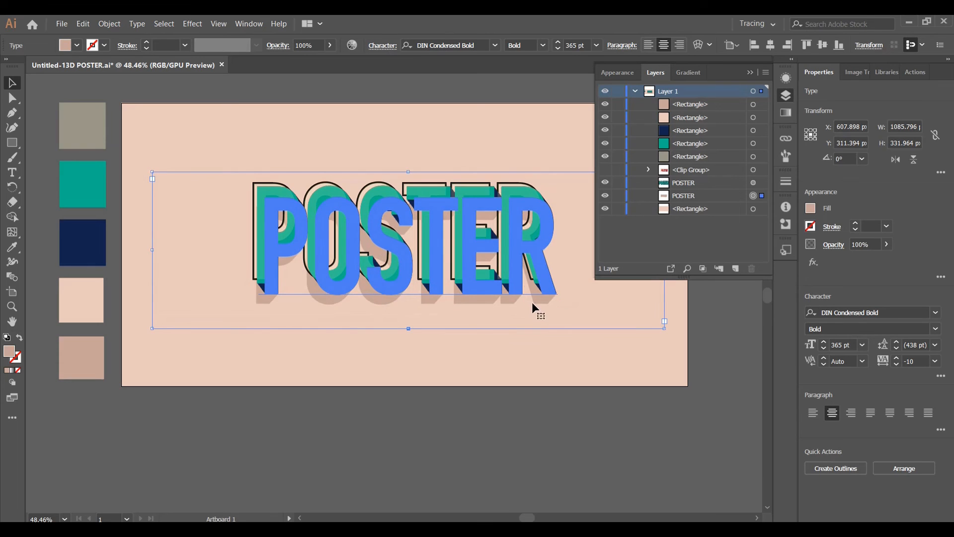
pyautogui.click(635, 416)
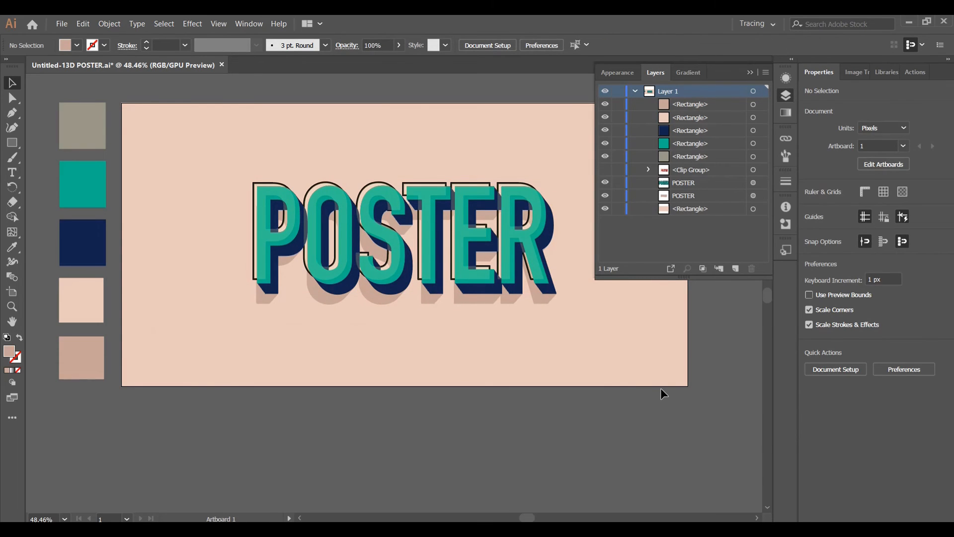
# Step: Inspect the layered lettering up close and check the background rectangle by toggling its visibility
pyautogui.click(751, 73)
pyautogui.click(12, 307)
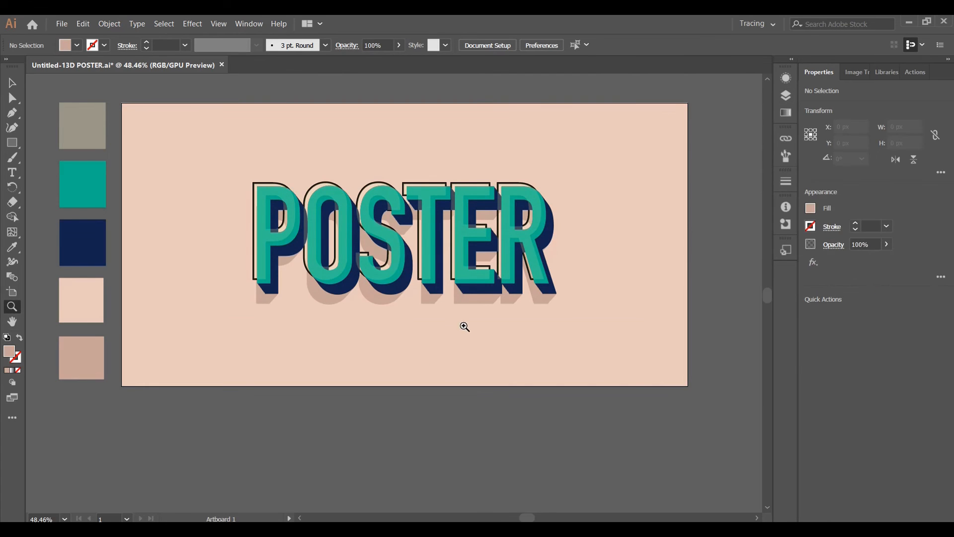
pyautogui.moveTo(465, 327); pyautogui.dragTo(560, 386)
pyautogui.scroll(2, 528, 337)
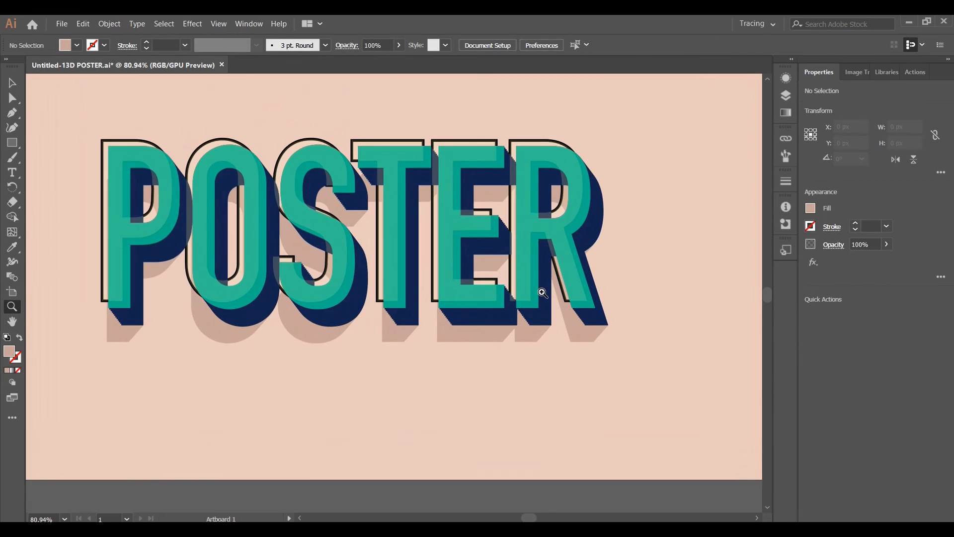
pyautogui.moveTo(542, 293); pyautogui.dragTo(341, 334)
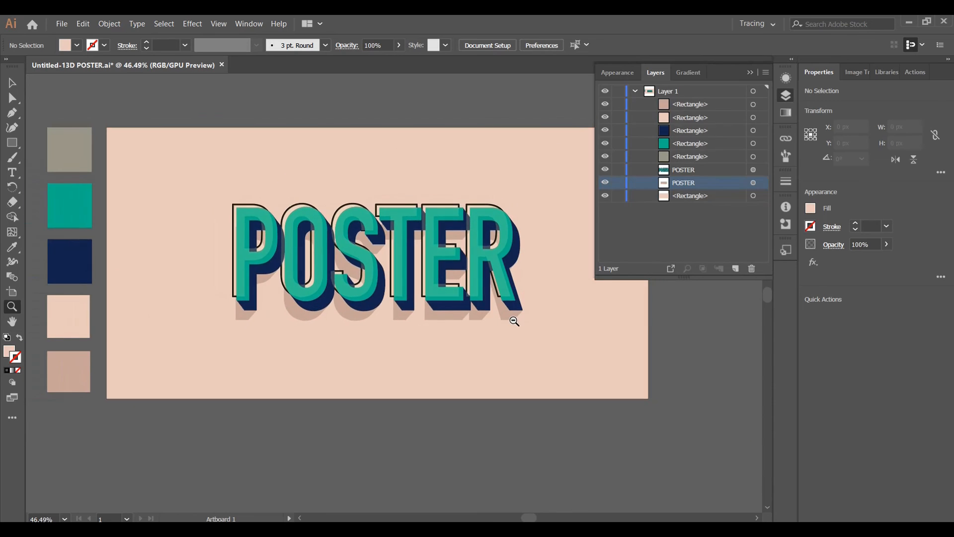
pyautogui.moveTo(322, 294); pyautogui.dragTo(485, 320)
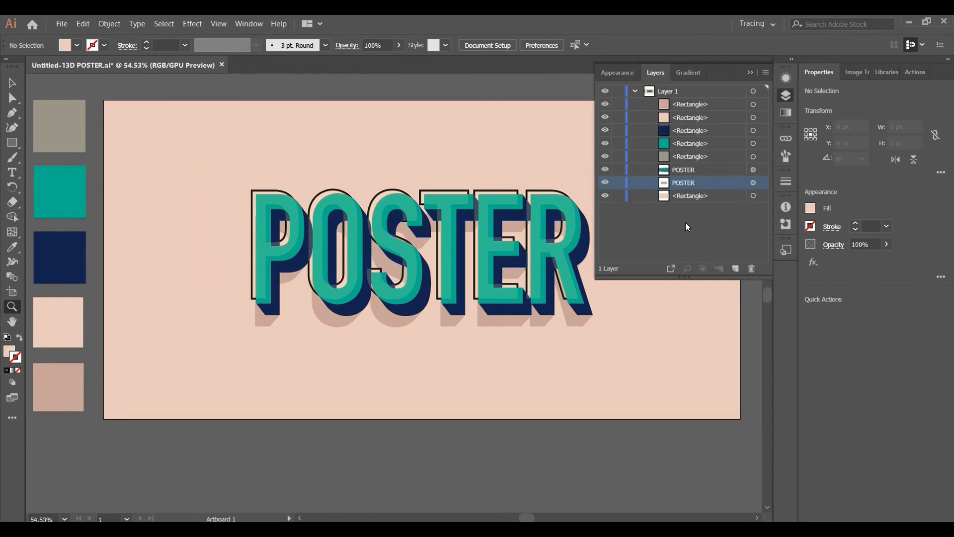
pyautogui.click(755, 196)
pyautogui.click(606, 197)
pyautogui.click(606, 196)
pyautogui.click(606, 197)
pyautogui.click(606, 197)
# Step: Try a red fill on the background rectangle, and restore its colour by sampling the light peach swatch
pyautogui.click(754, 196)
pyautogui.click(76, 49)
pyautogui.click(33, 82)
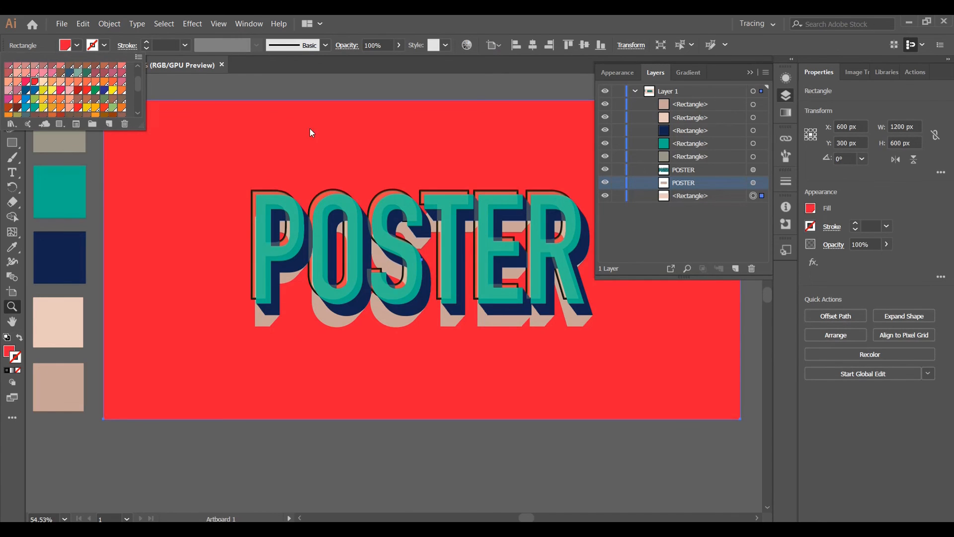
pyautogui.press('Escape')
pyautogui.click(12, 247)
pyautogui.click(57, 321)
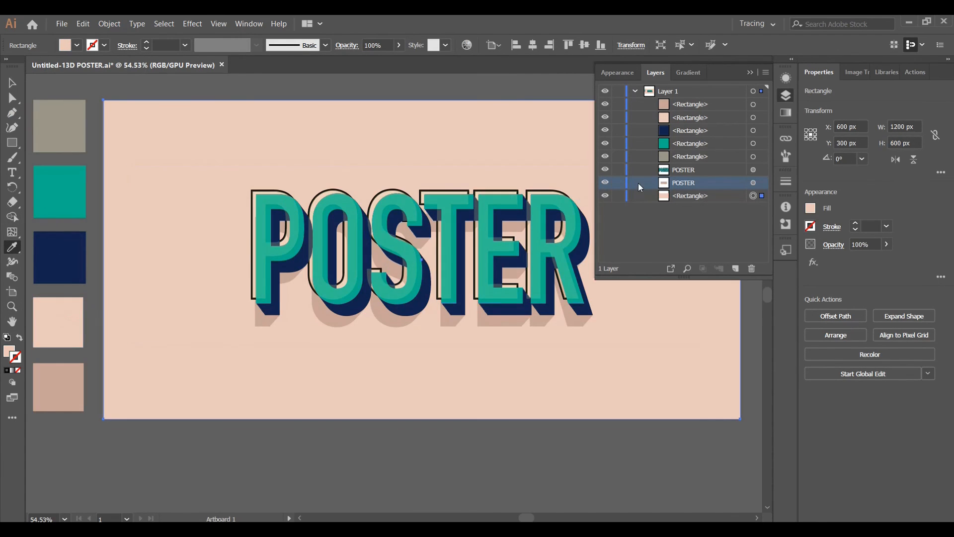
# Step: Try several swatches on the teal fill of the upper POSTER text and settle on bright red
pyautogui.click(721, 170)
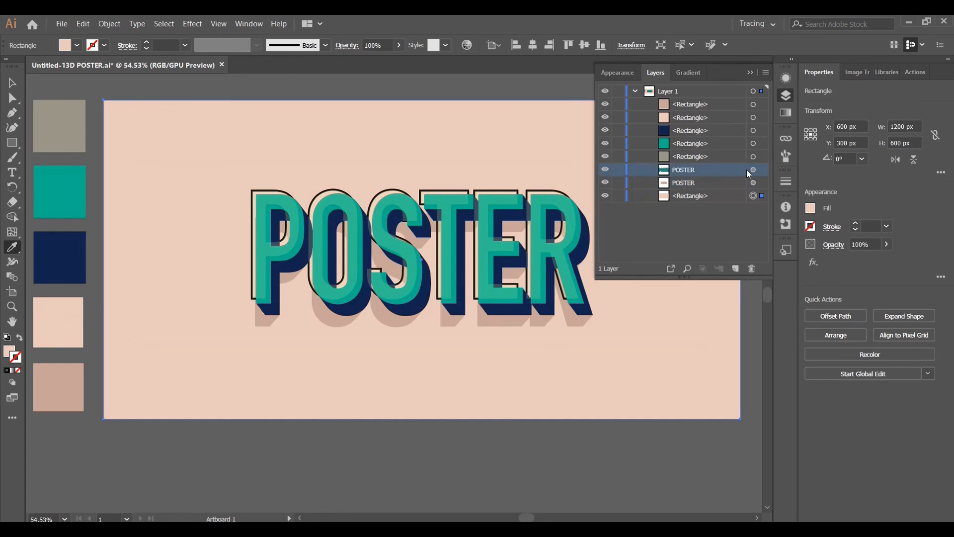
pyautogui.click(762, 171)
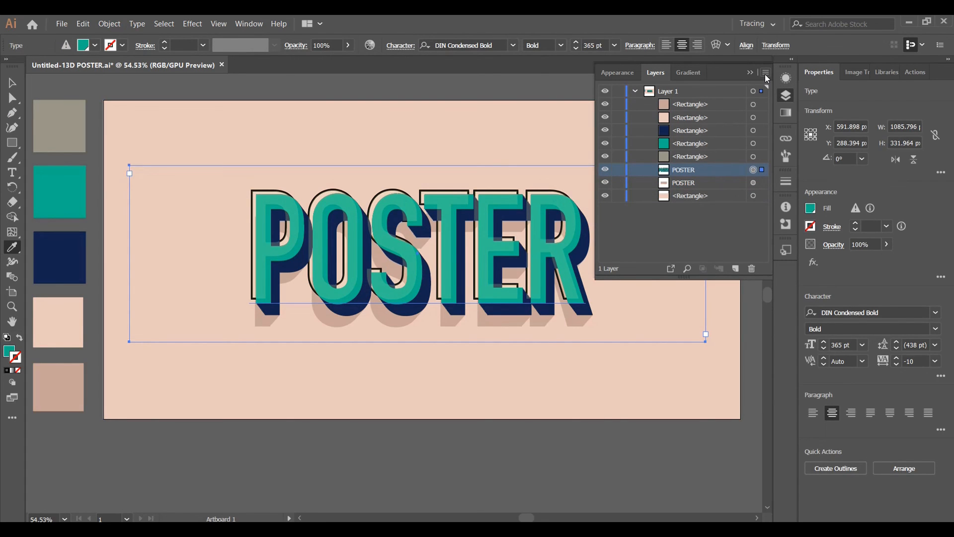
pyautogui.click(786, 78)
pyautogui.click(688, 140)
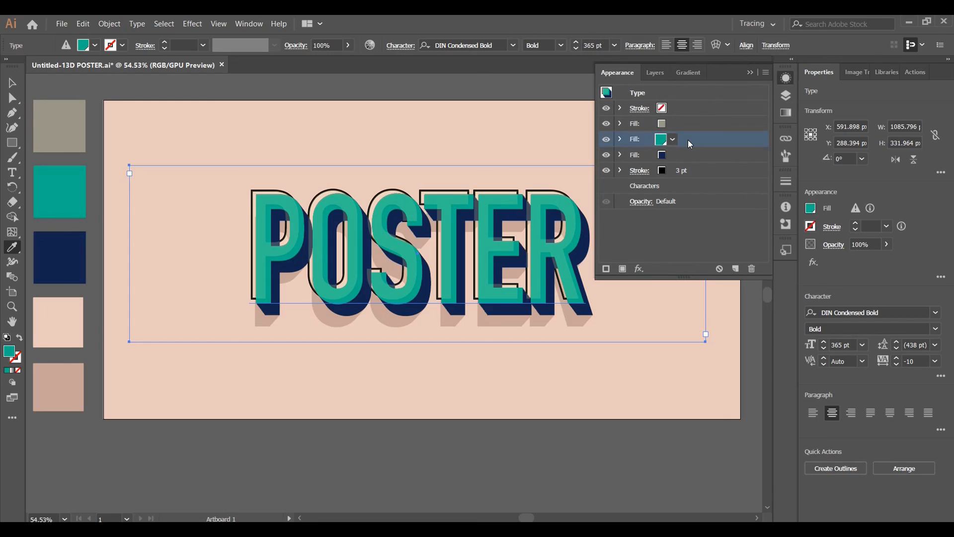
pyautogui.click(669, 140)
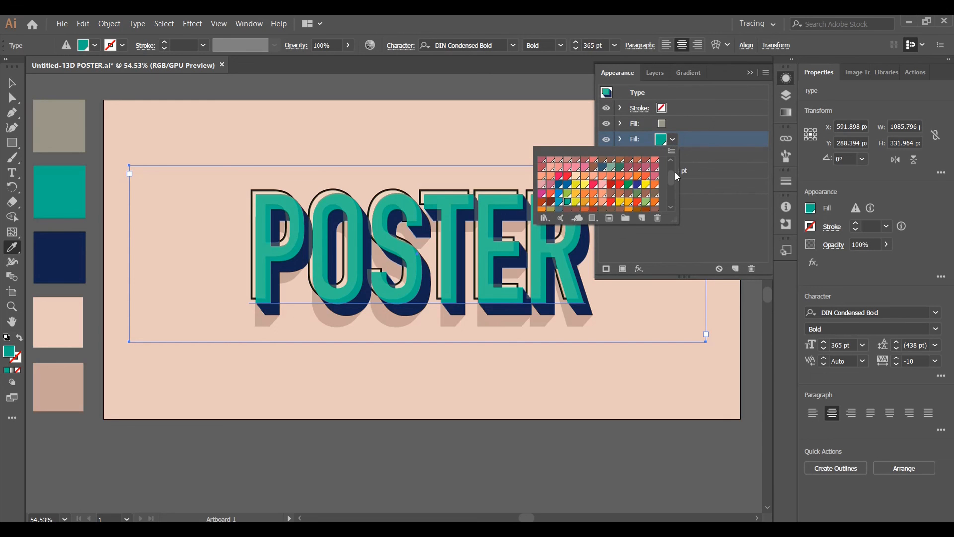
pyautogui.click(621, 170)
pyautogui.click(630, 185)
pyautogui.click(611, 185)
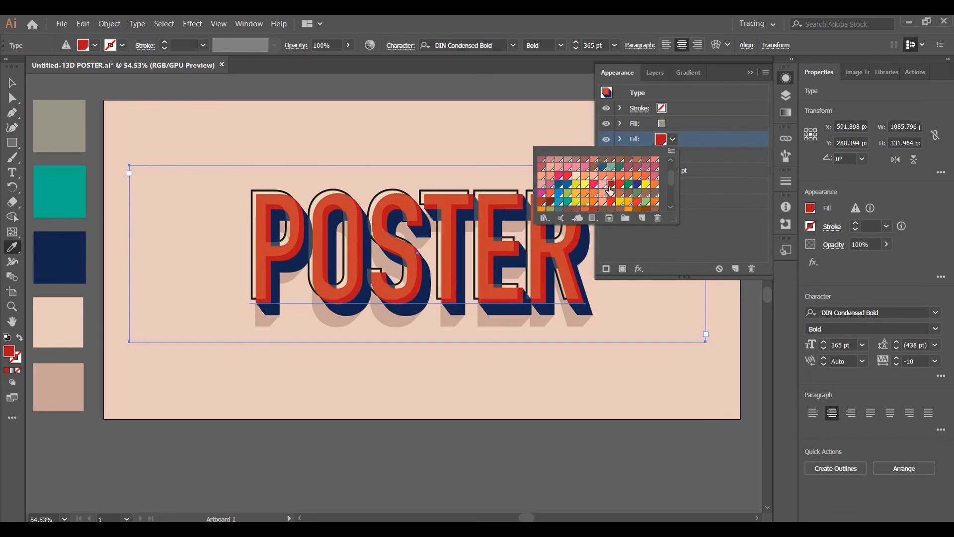
pyautogui.click(594, 185)
pyautogui.click(577, 185)
pyautogui.click(603, 167)
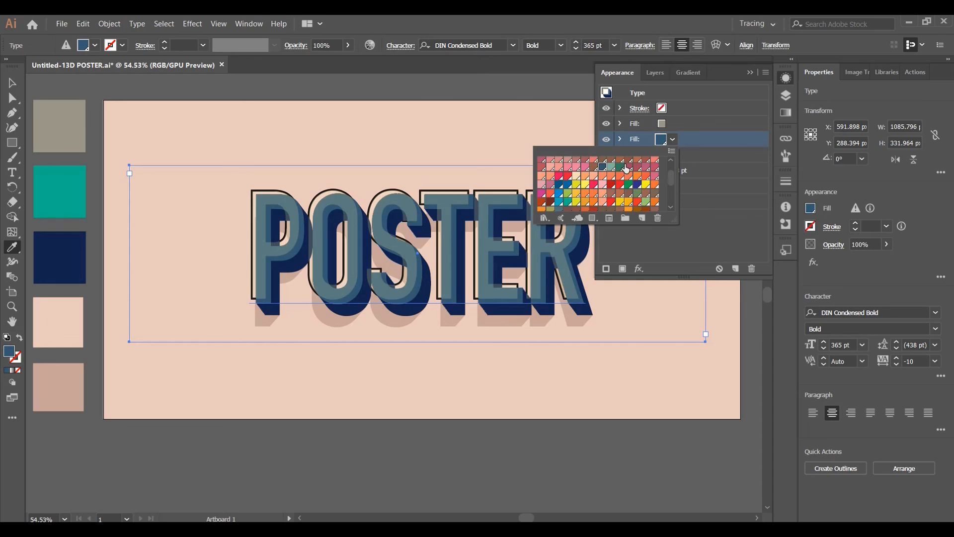
pyautogui.click(648, 194)
pyautogui.scroll(-3, 611, 185)
pyautogui.click(620, 166)
pyautogui.scroll(3, 580, 172)
pyautogui.click(595, 181)
pyautogui.click(612, 171)
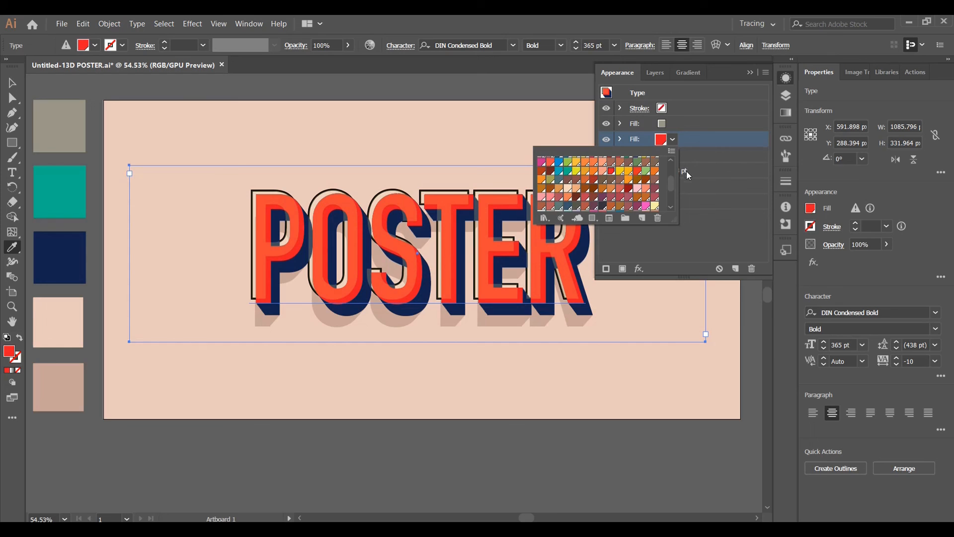
pyautogui.scroll(2, 639, 188)
pyautogui.click(728, 139)
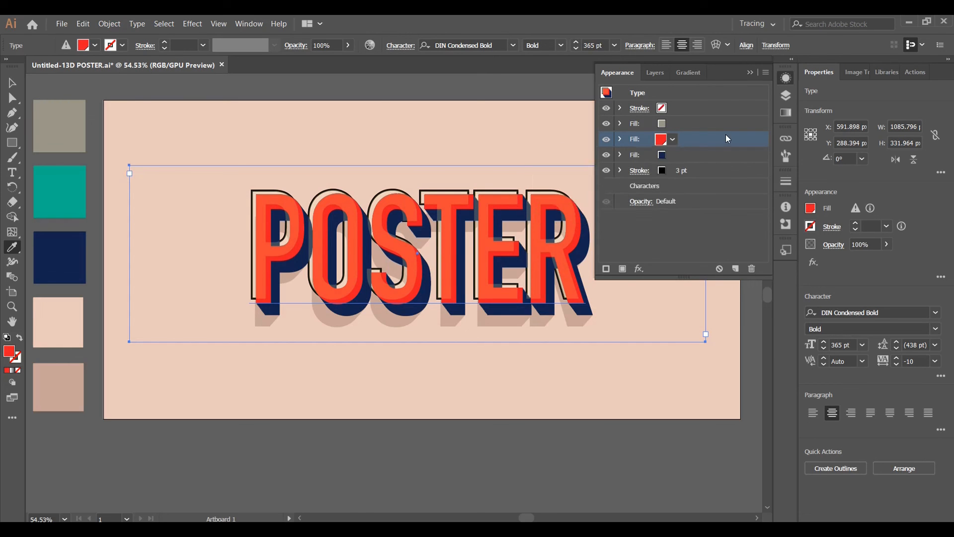
# Step: Try purple, red, ochre and brown swatches on the upper POSTER text's 3 pt stroke, and set it back to black
pyautogui.click(669, 175)
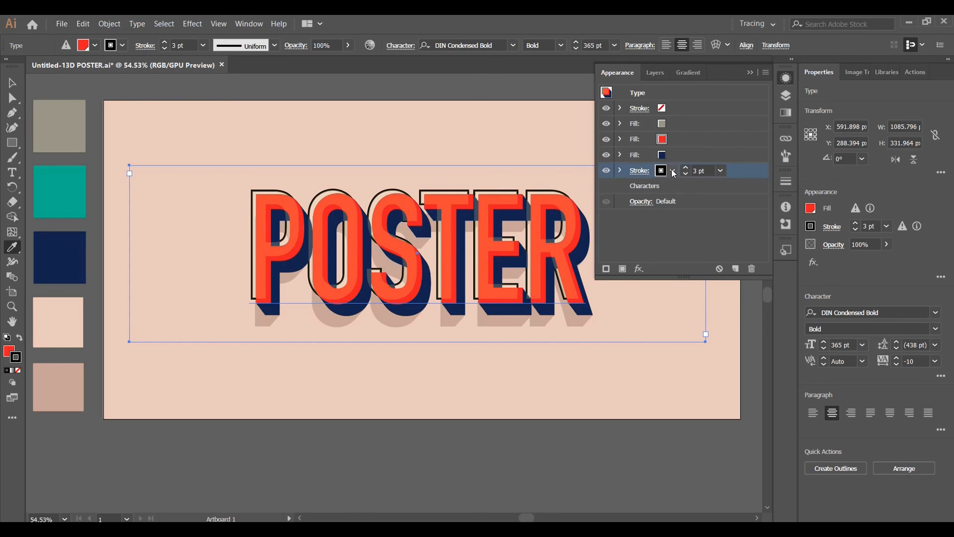
pyautogui.click(673, 170)
pyautogui.click(611, 218)
pyautogui.click(637, 201)
pyautogui.scroll(-4, 631, 219)
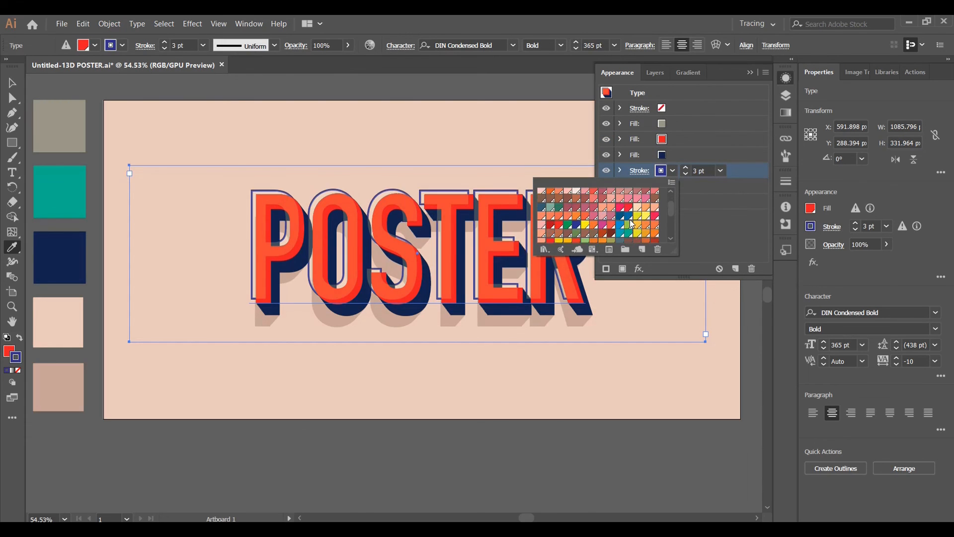
pyautogui.click(646, 223)
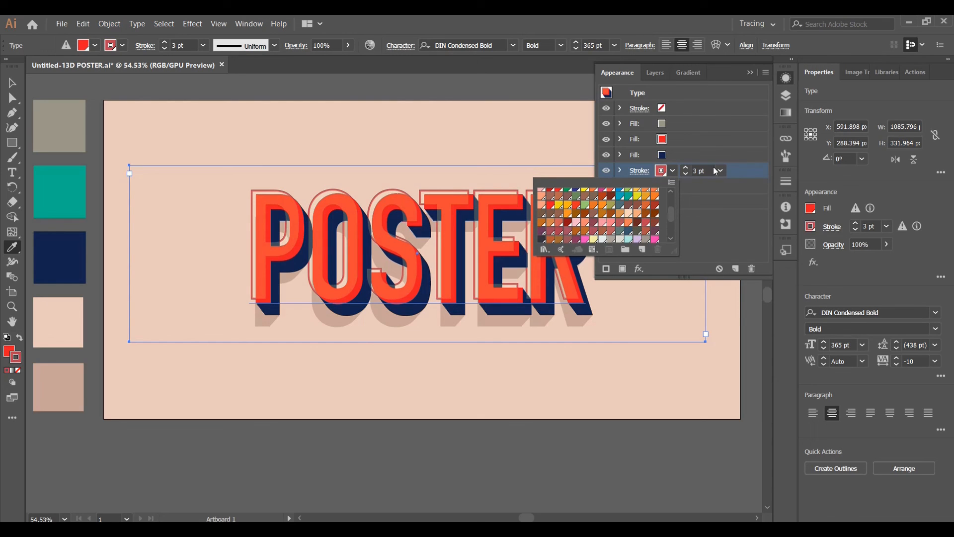
pyautogui.click(585, 220)
pyautogui.click(631, 216)
pyautogui.scroll(-2, 631, 217)
pyautogui.click(629, 202)
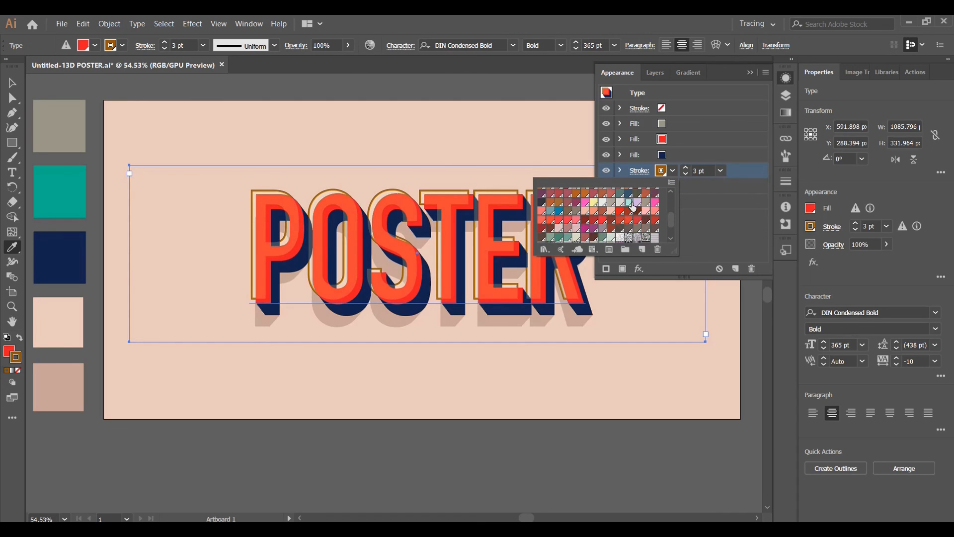
pyautogui.click(639, 194)
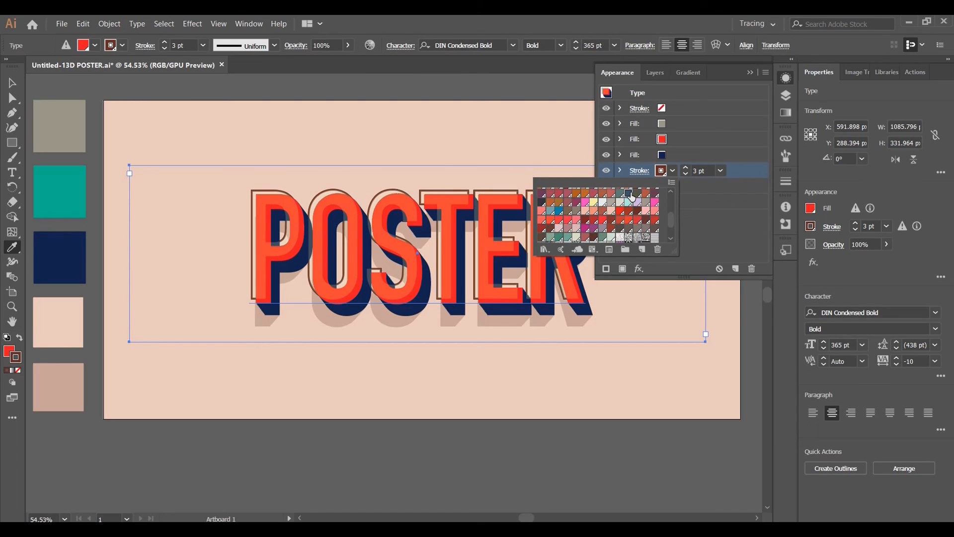
pyautogui.scroll(3, 639, 198)
pyautogui.click(567, 196)
pyautogui.click(730, 186)
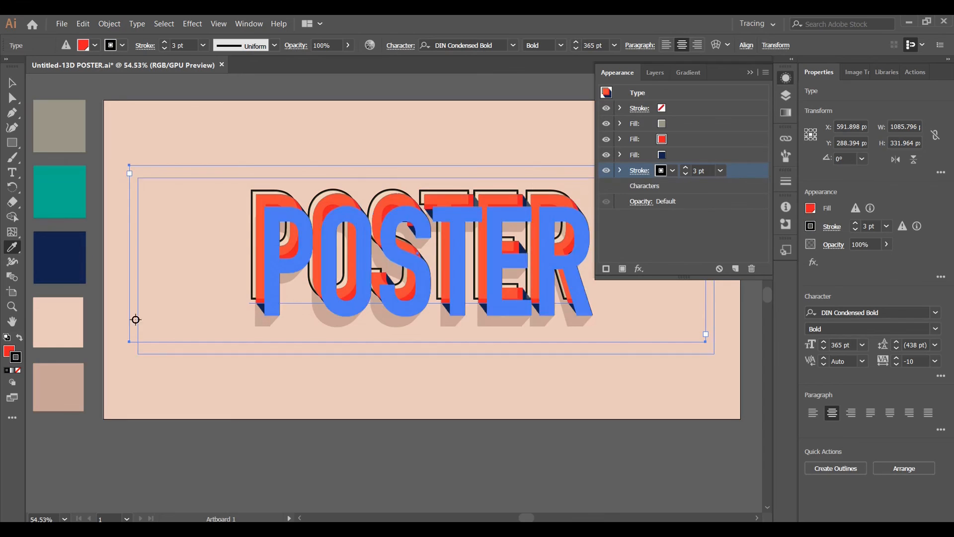
pyautogui.click(12, 306)
pyautogui.click(749, 74)
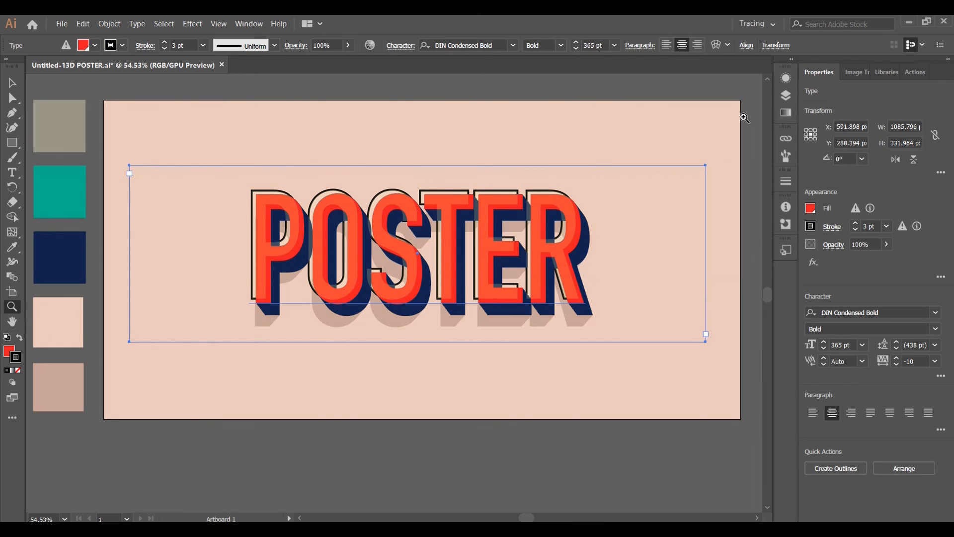